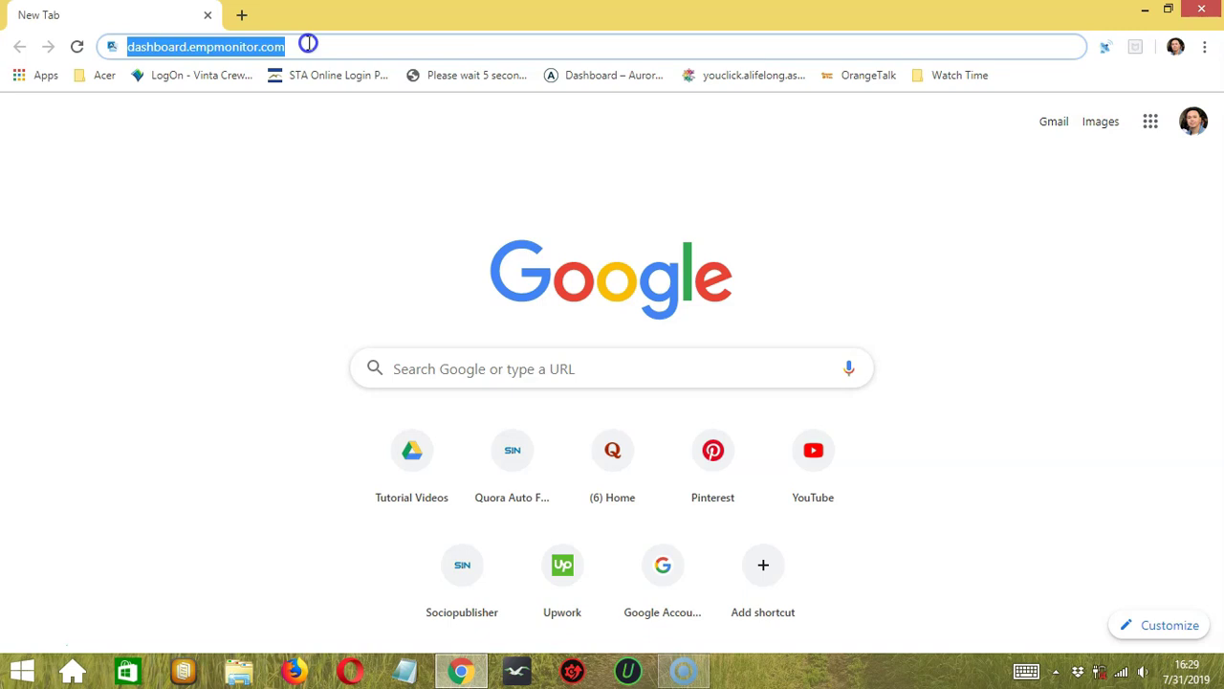
# - Load the EmpMonitor login page at dashboard.empmonitor.com
pyautogui.moveTo(308, 43); pyautogui.dragTo(134, 46)
pyautogui.click(302, 45)
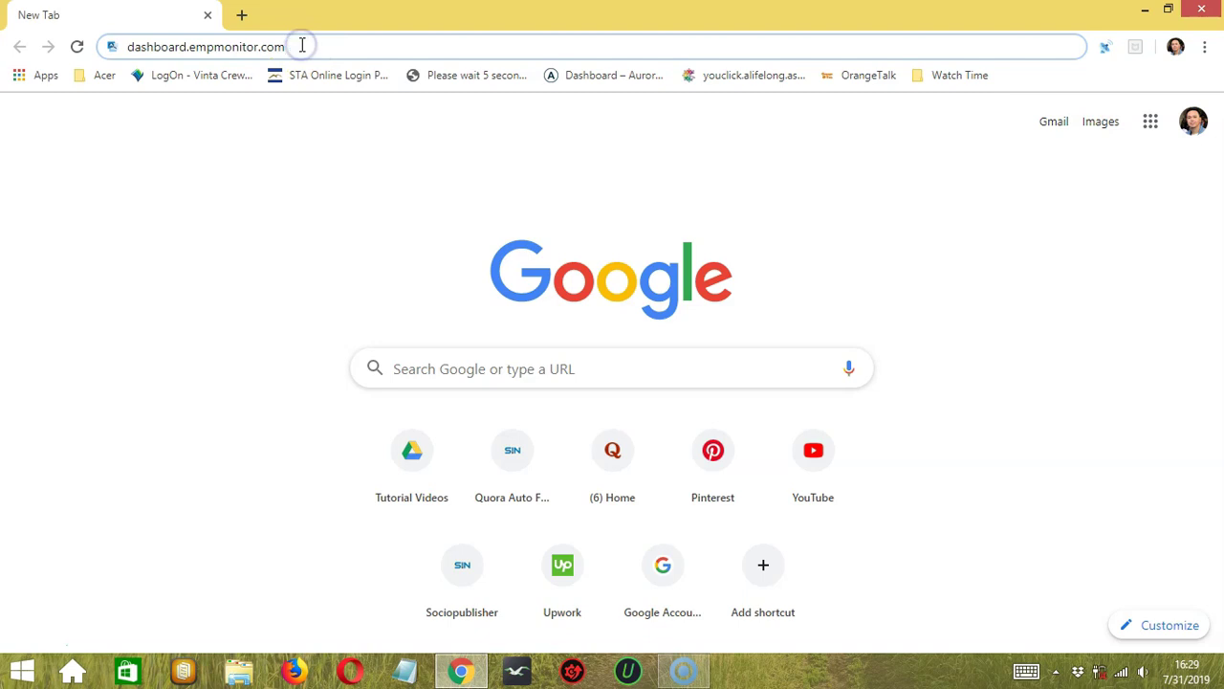
pyautogui.press('Return')
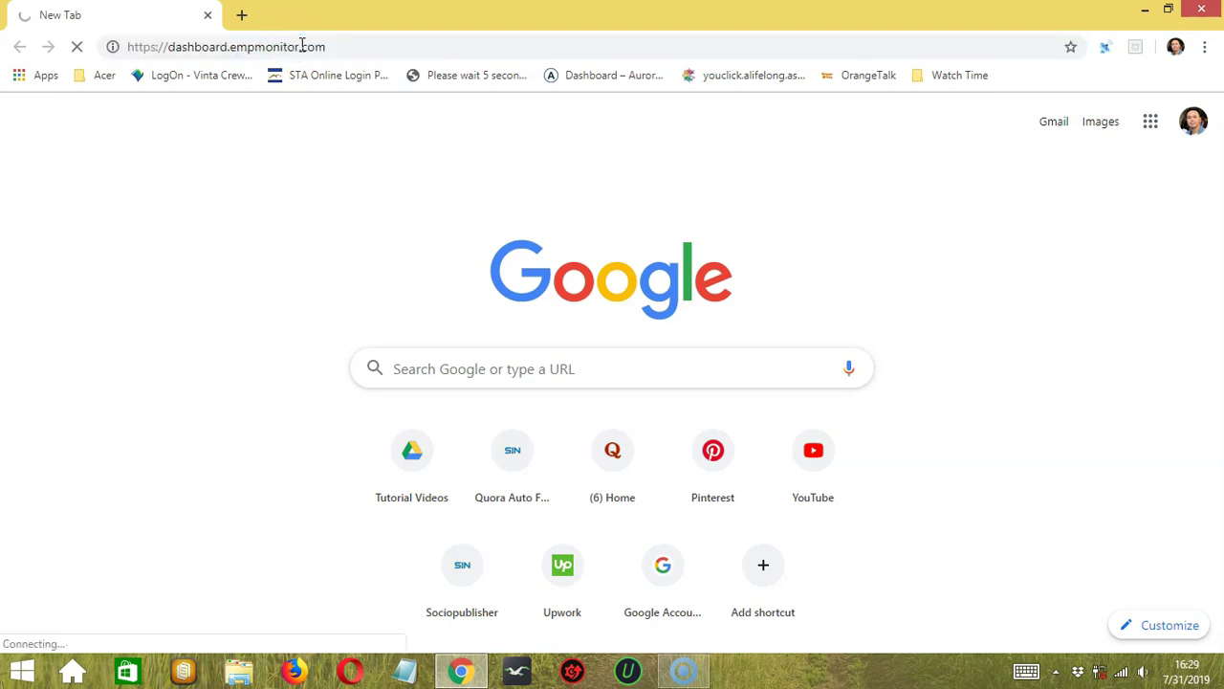
pyautogui.click(305, 55)
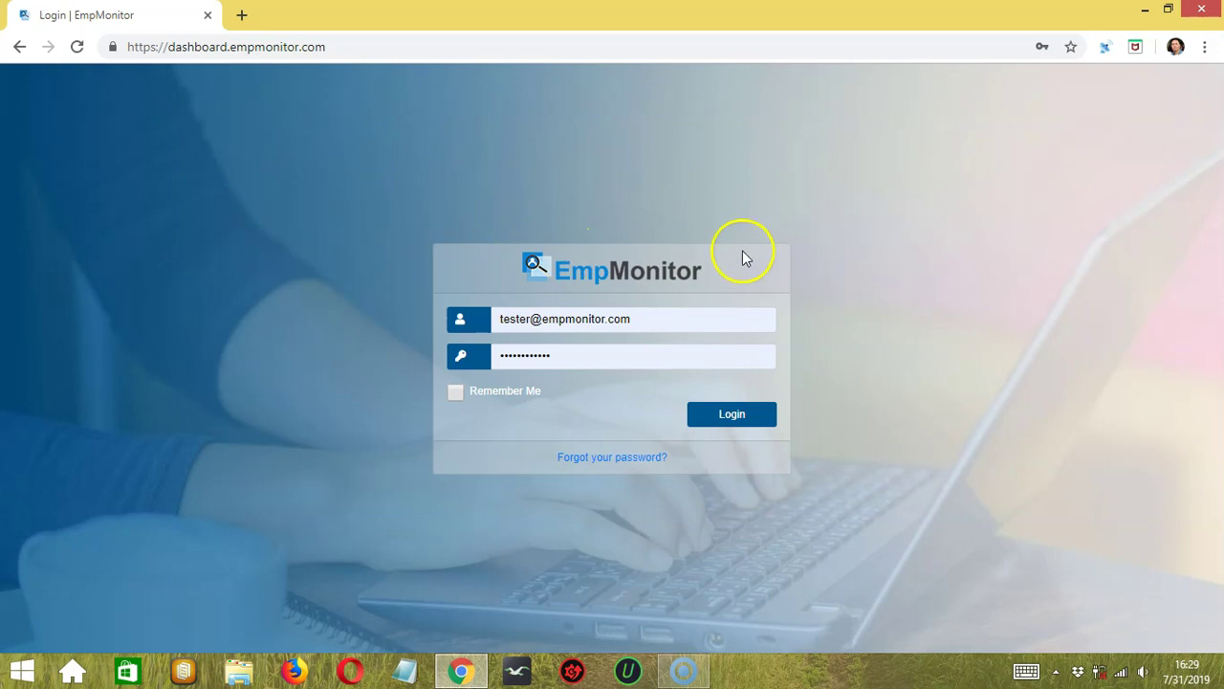
# - Log in with the prefilled e-mail and password, with Remember Me enabled
pyautogui.click(654, 316)
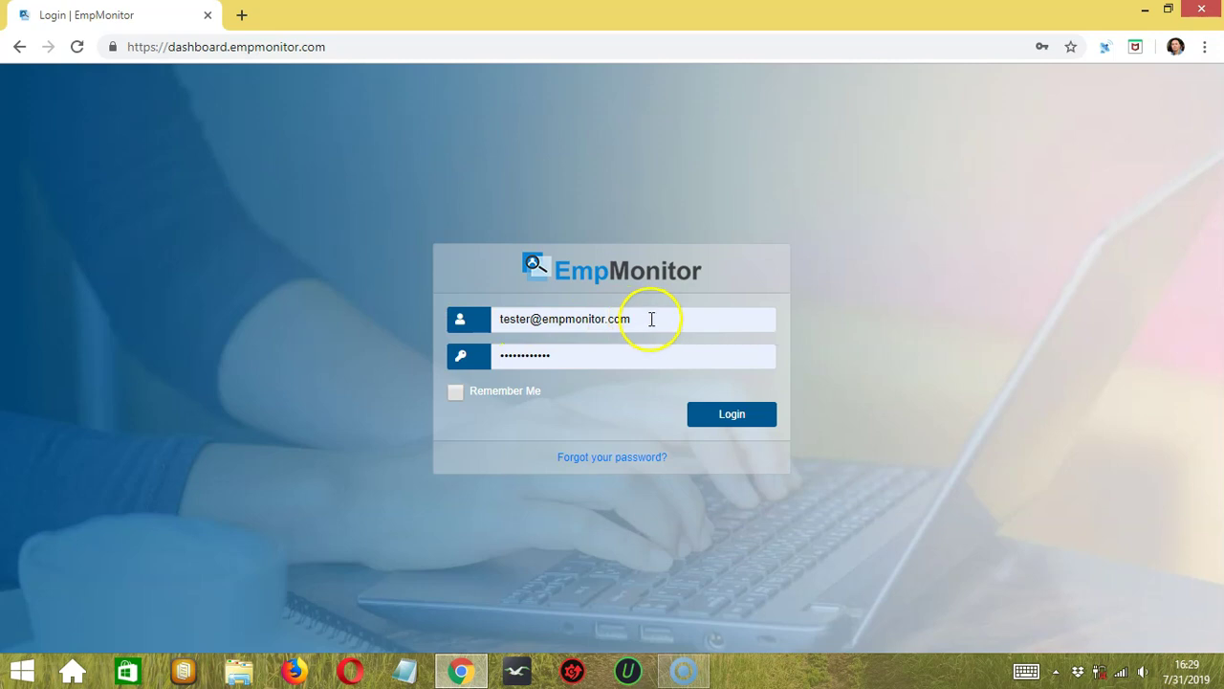
pyautogui.click(572, 359)
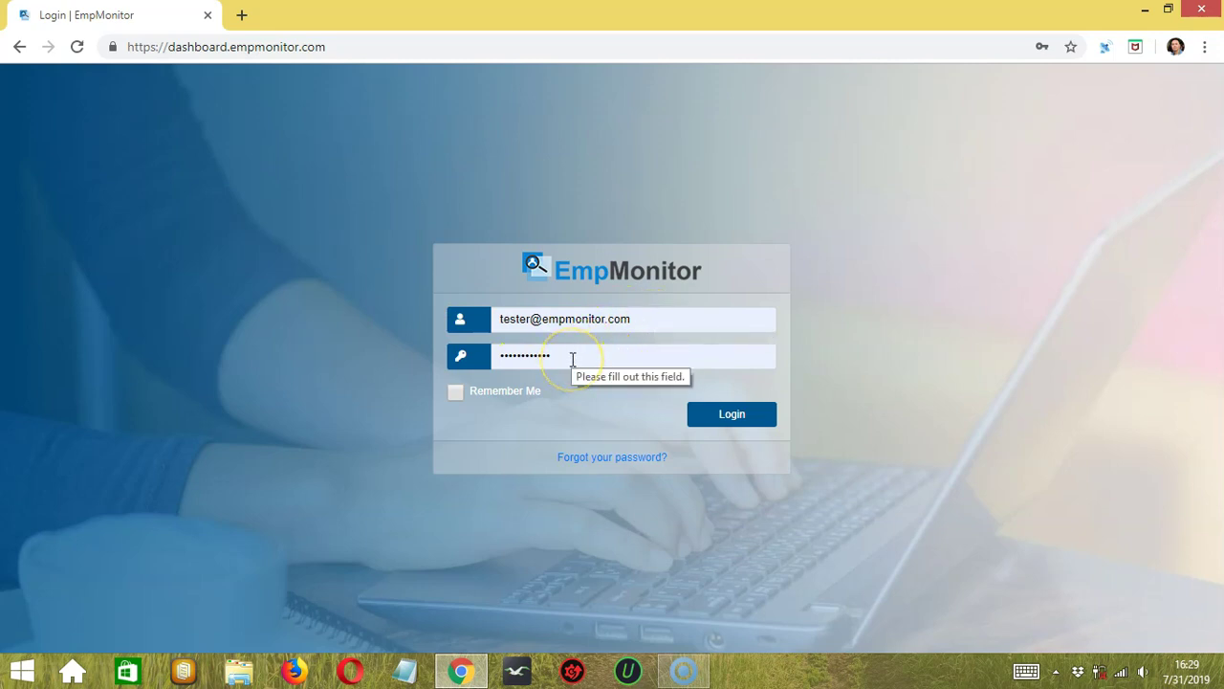
pyautogui.click(453, 393)
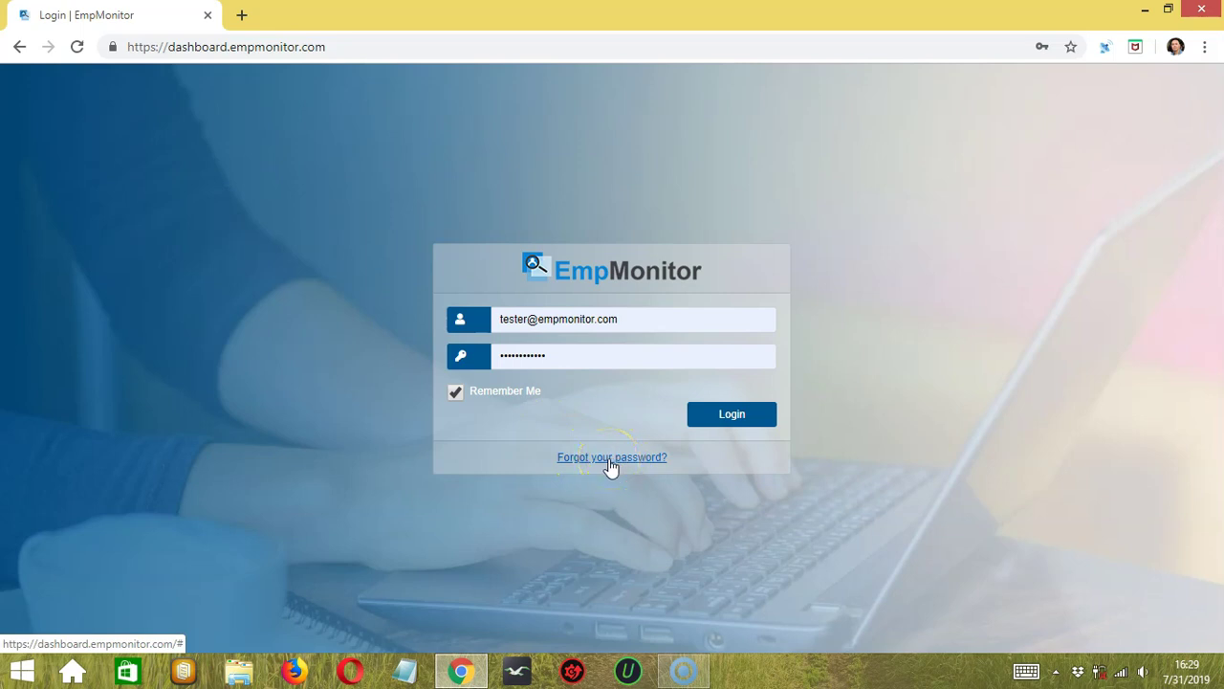
pyautogui.click(754, 424)
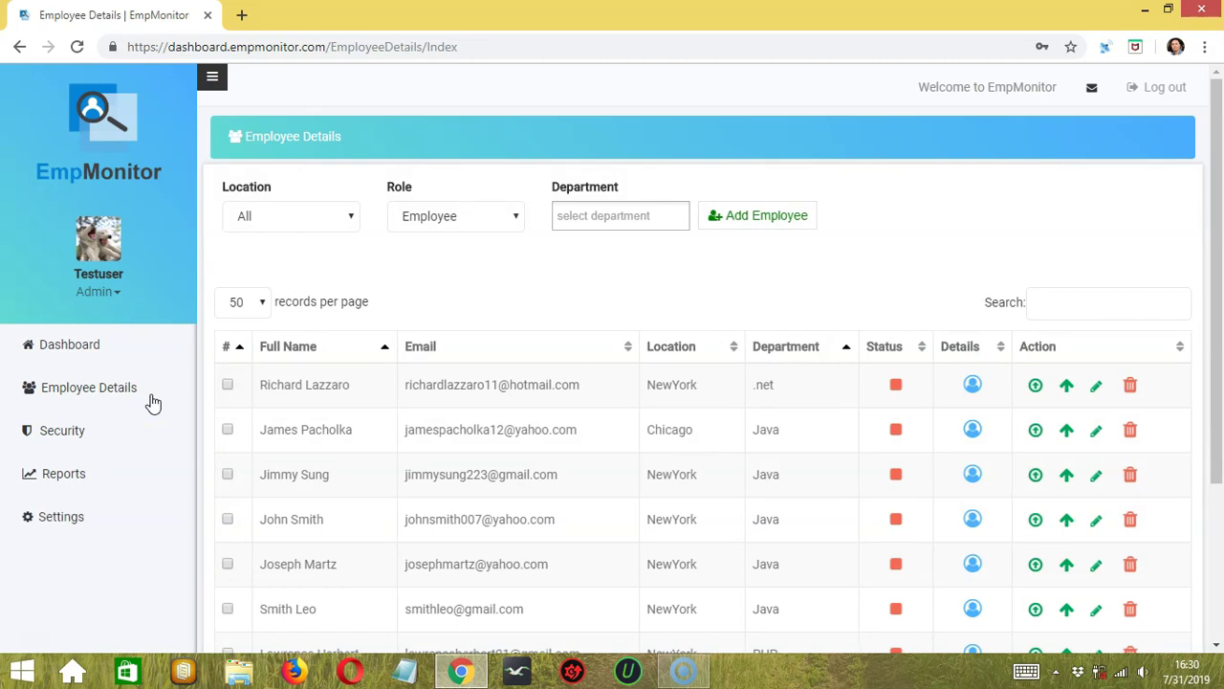
# - Open the details page of the first listed employee, in the .net department at NewYork
pyautogui.click(219, 354)
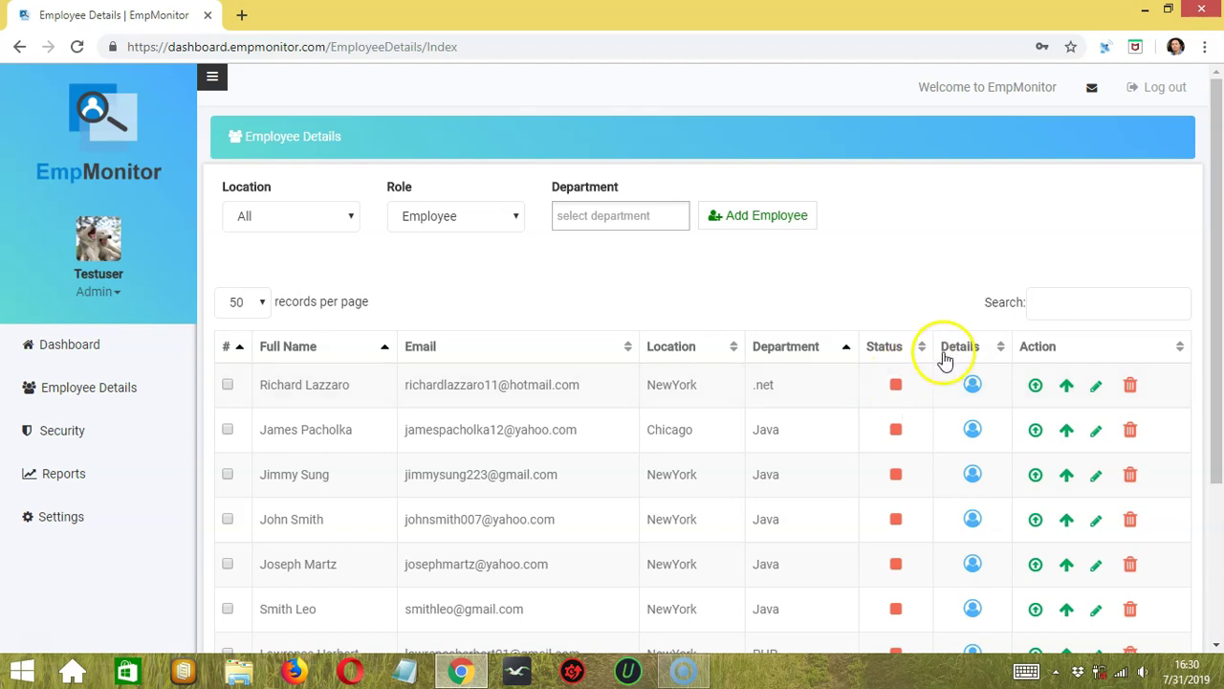
pyautogui.click(976, 394)
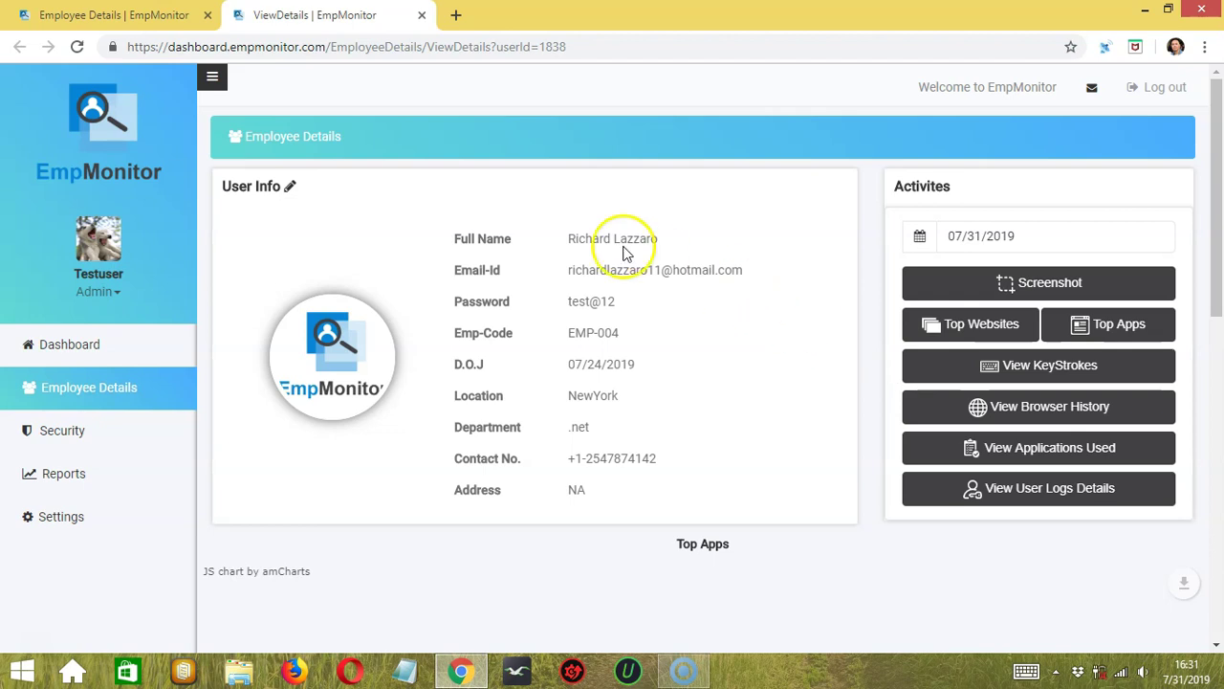
# - Open the employee's user info for editing, check the profile picture chooser without selecting a file, and save the form
pyautogui.click(288, 188)
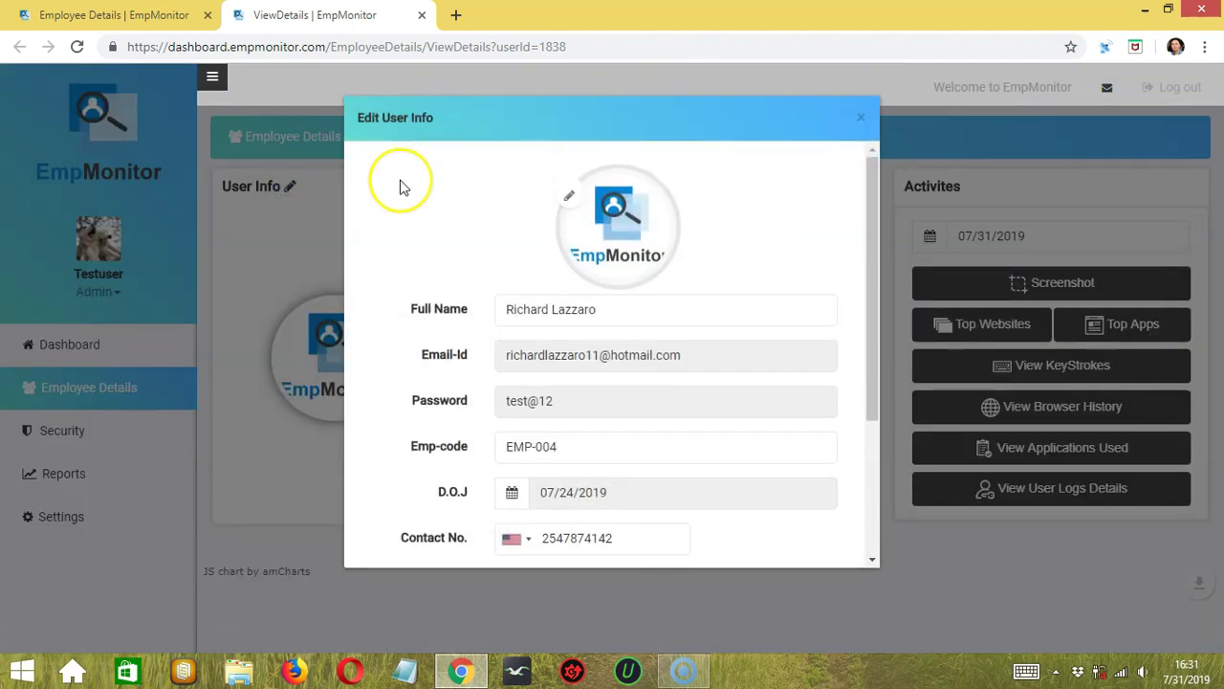
pyautogui.click(575, 198)
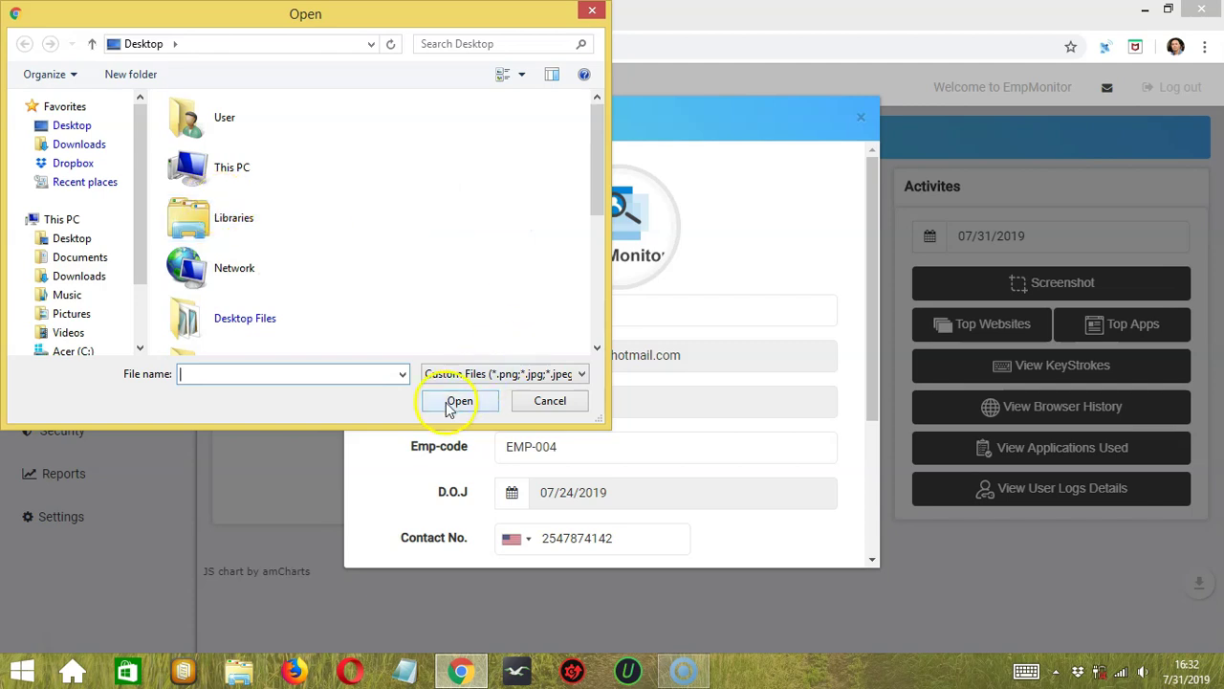
pyautogui.click(571, 405)
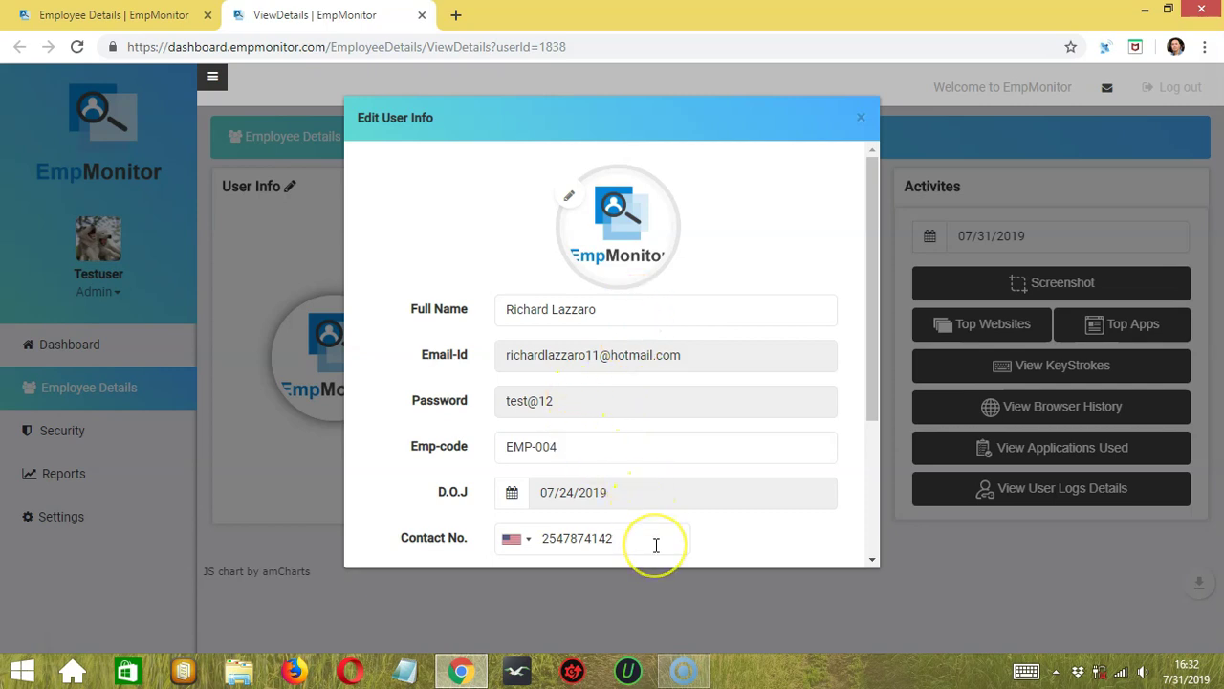
pyautogui.scroll(-3, 656, 540)
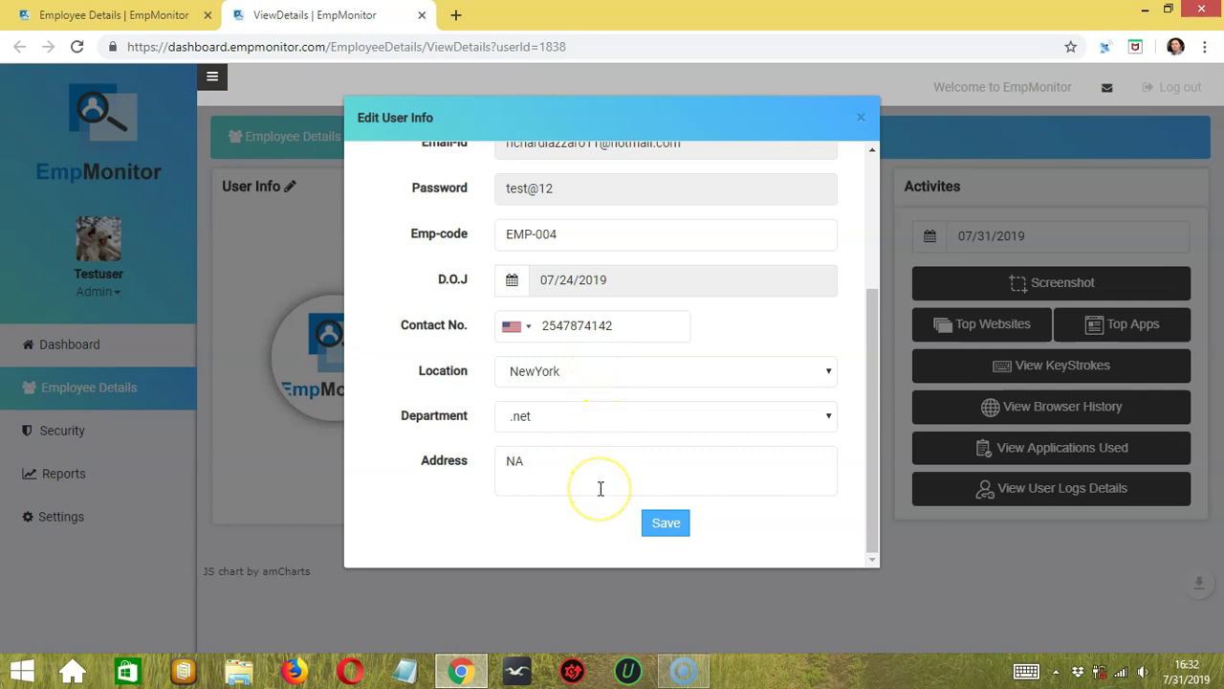
pyautogui.click(666, 524)
# - Examine the employee's Top Apps and Top Websites charts, including the Google Chrome and dashboard.empmonitor slices
pyautogui.scroll(-1, 869, 567)
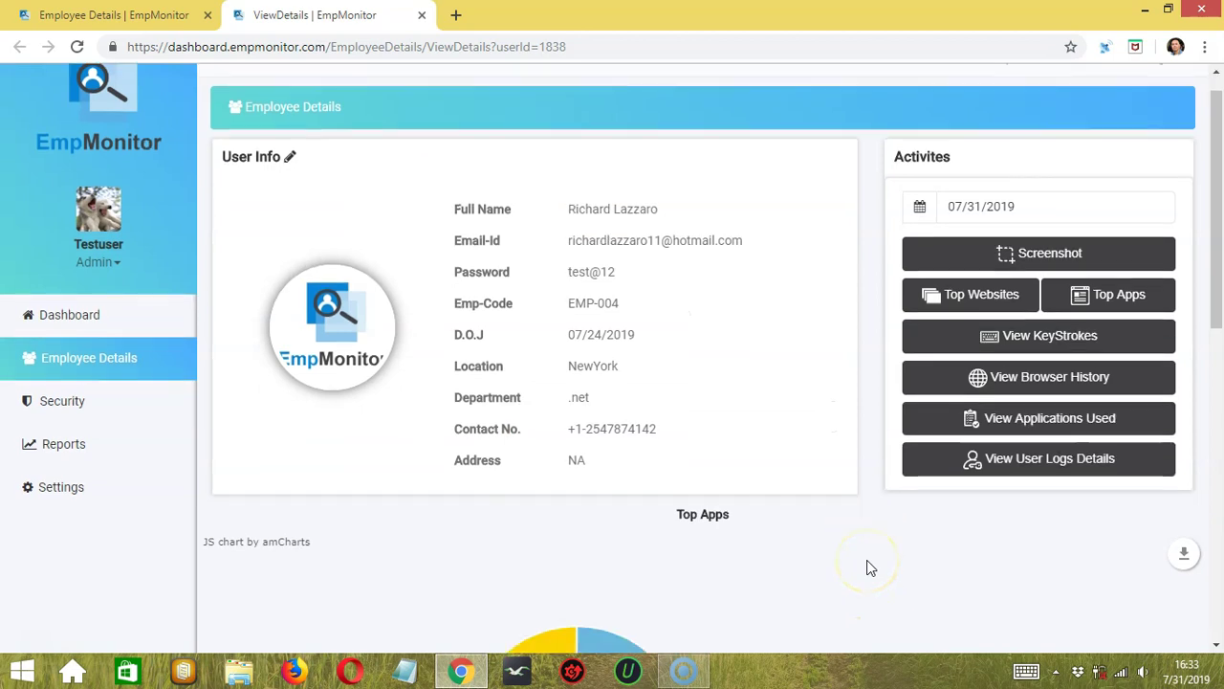
pyautogui.scroll(-4, 867, 561)
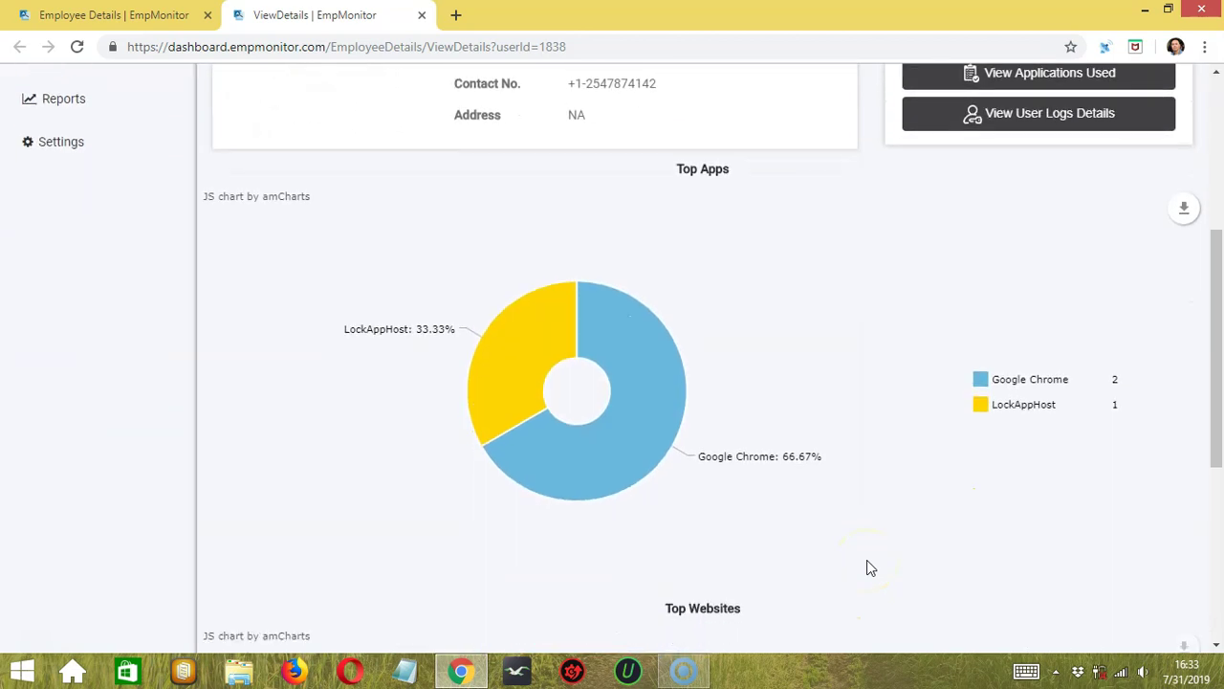
pyautogui.scroll(-3, 868, 567)
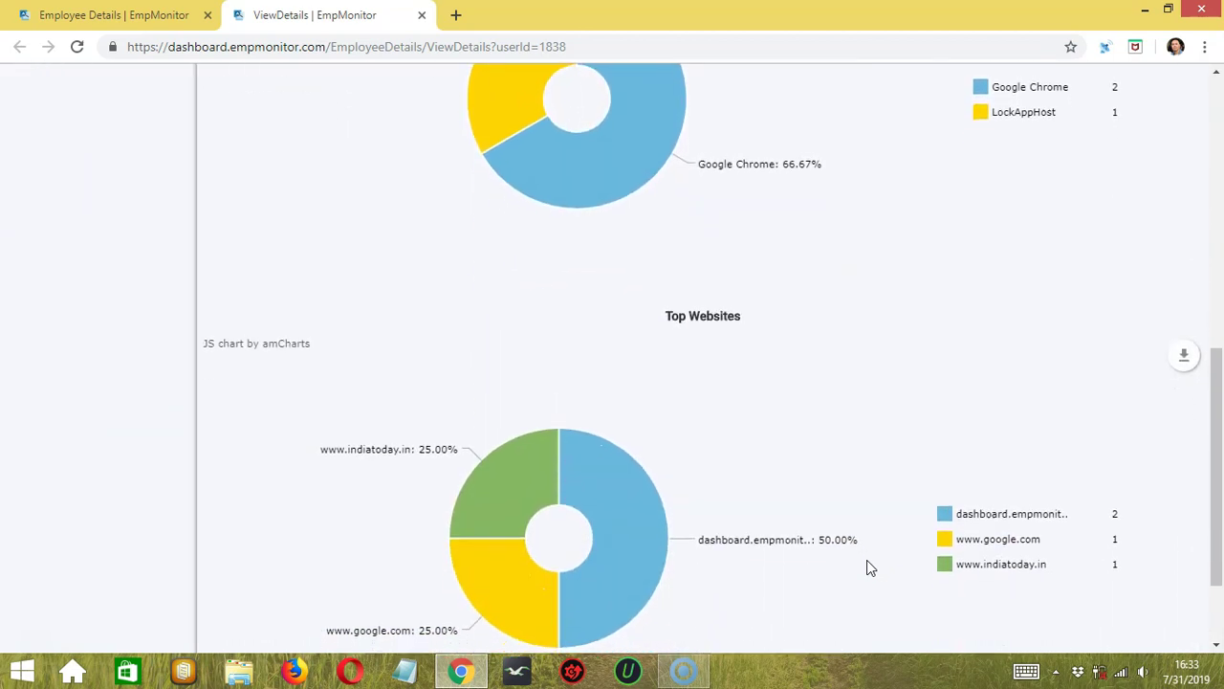
pyautogui.scroll(3, 864, 550)
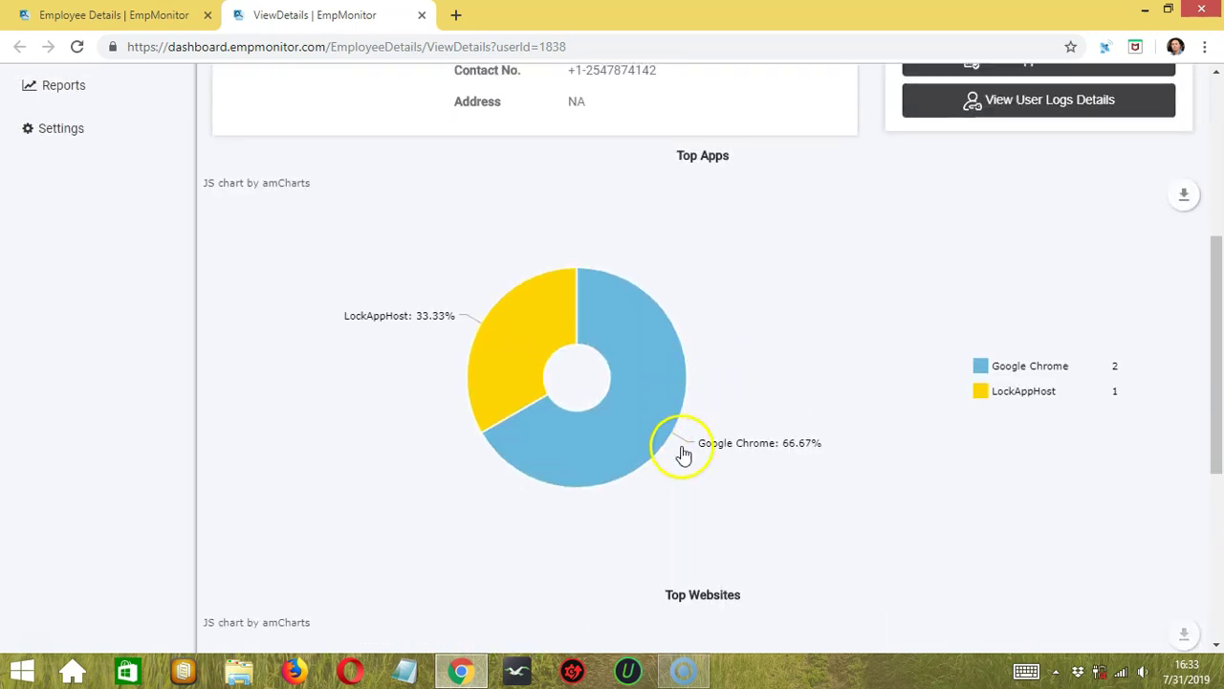
pyautogui.moveTo(744, 462)
pyautogui.click(637, 437)
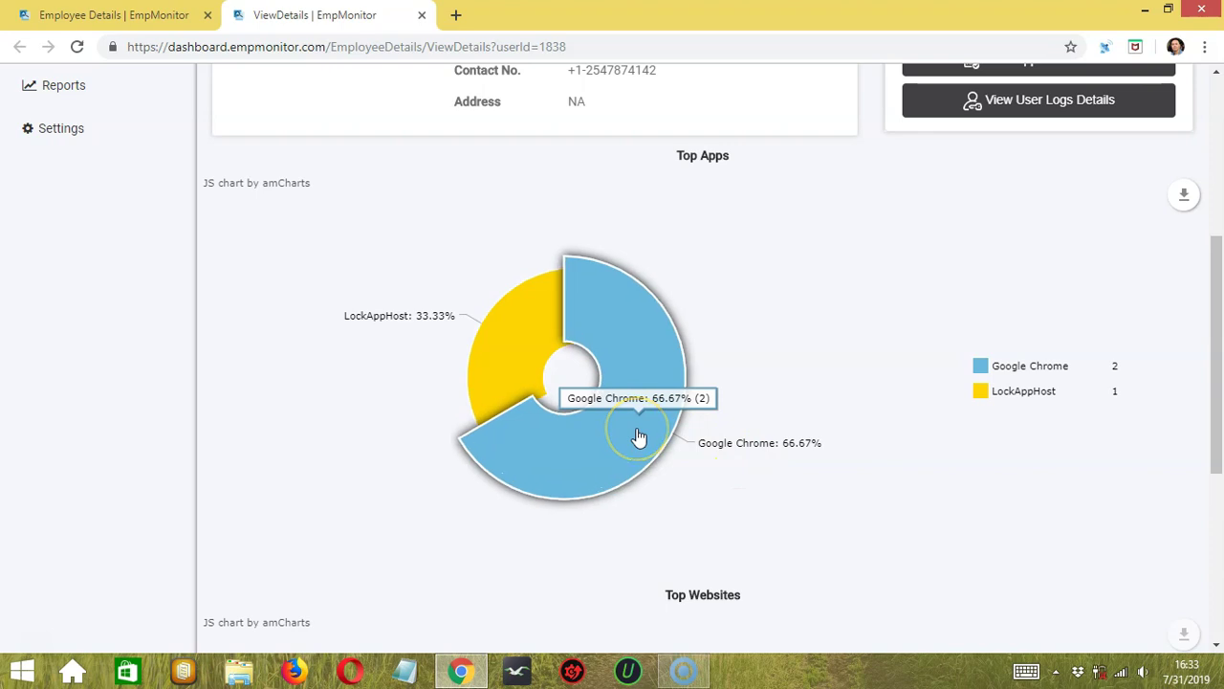
pyautogui.scroll(-4, 637, 437)
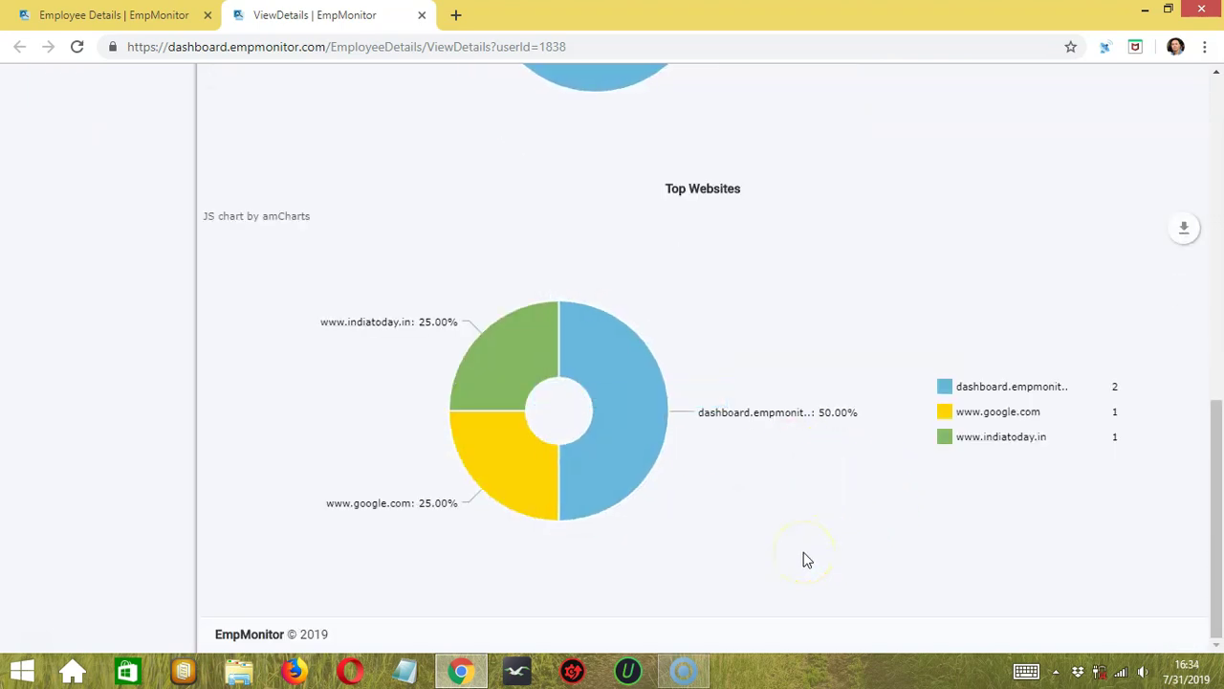
pyautogui.click(599, 440)
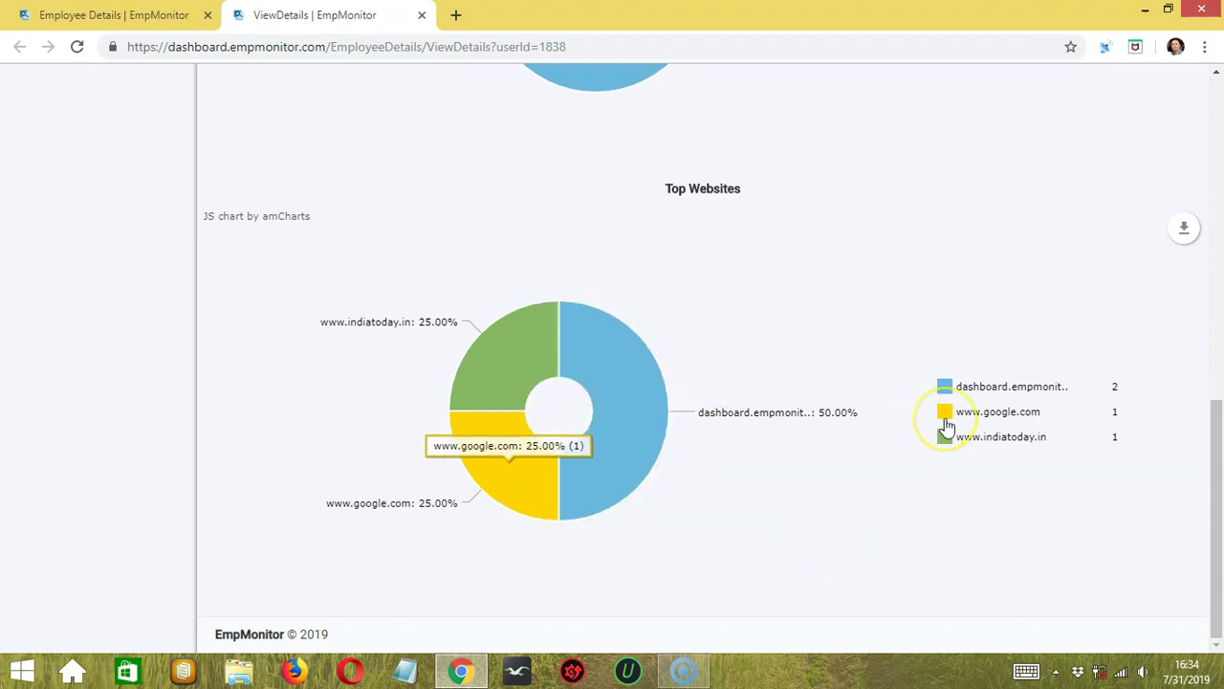
# - Check the activity date picker, keep 07/31/2019, and open the employee's screenshots for that date
pyautogui.scroll(10, 944, 429)
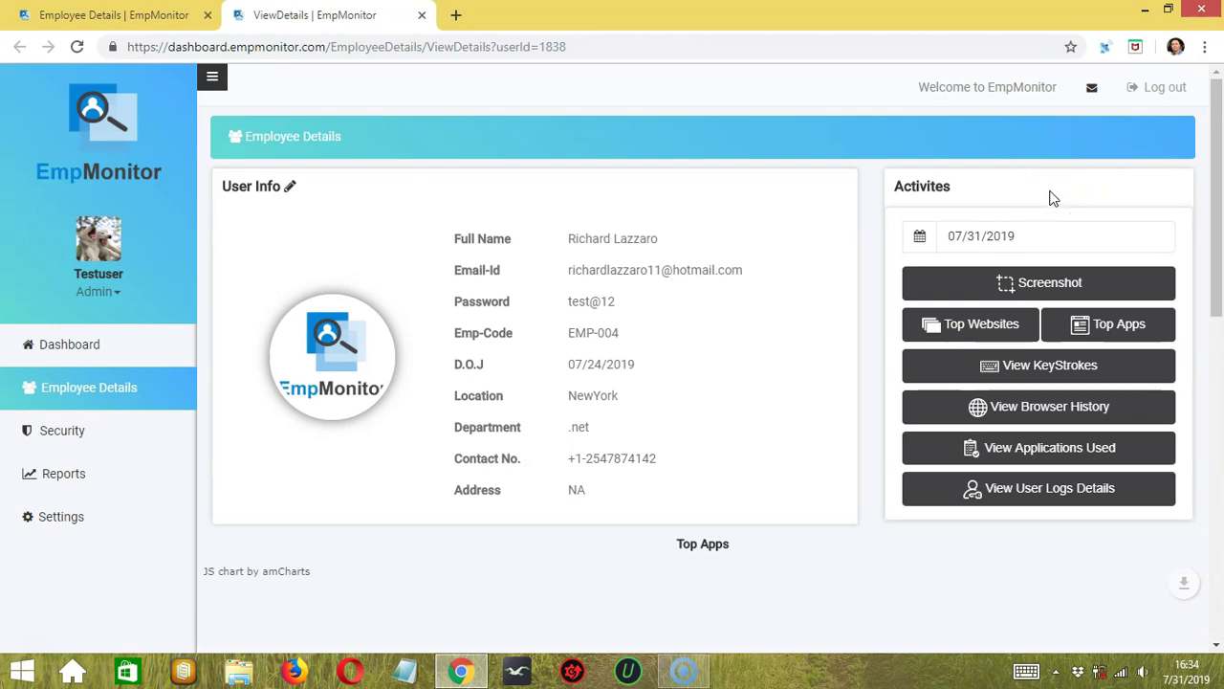
pyautogui.click(1032, 236)
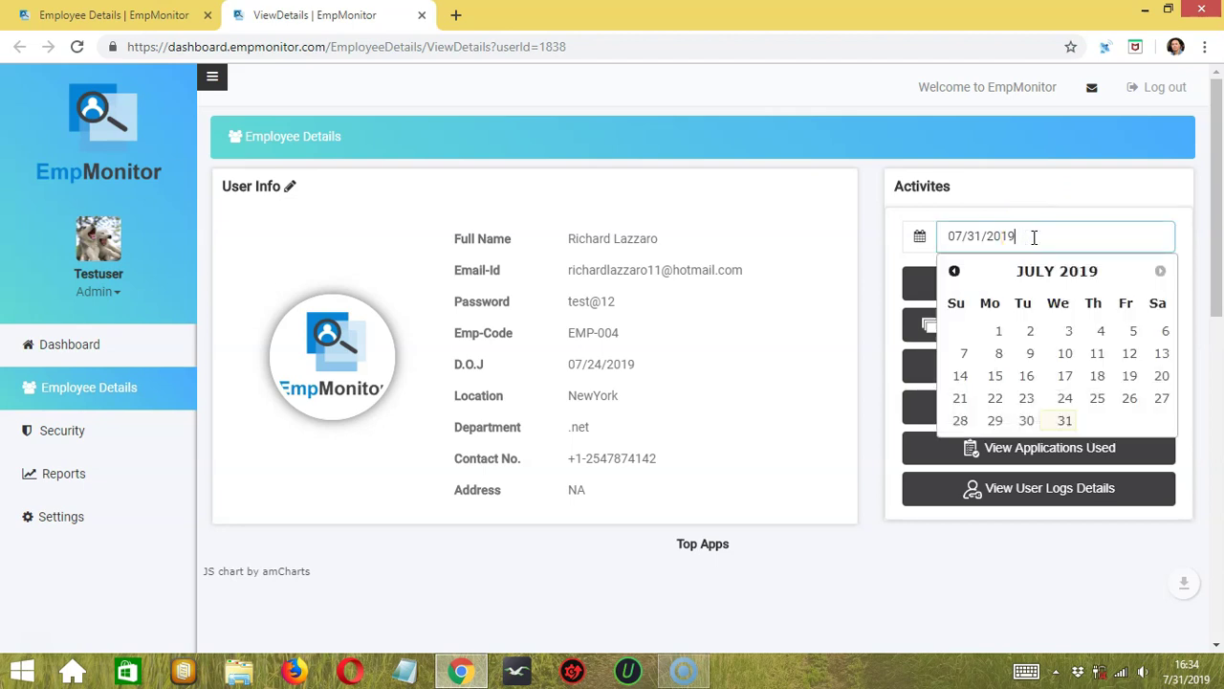
pyautogui.click(869, 234)
pyautogui.click(1074, 287)
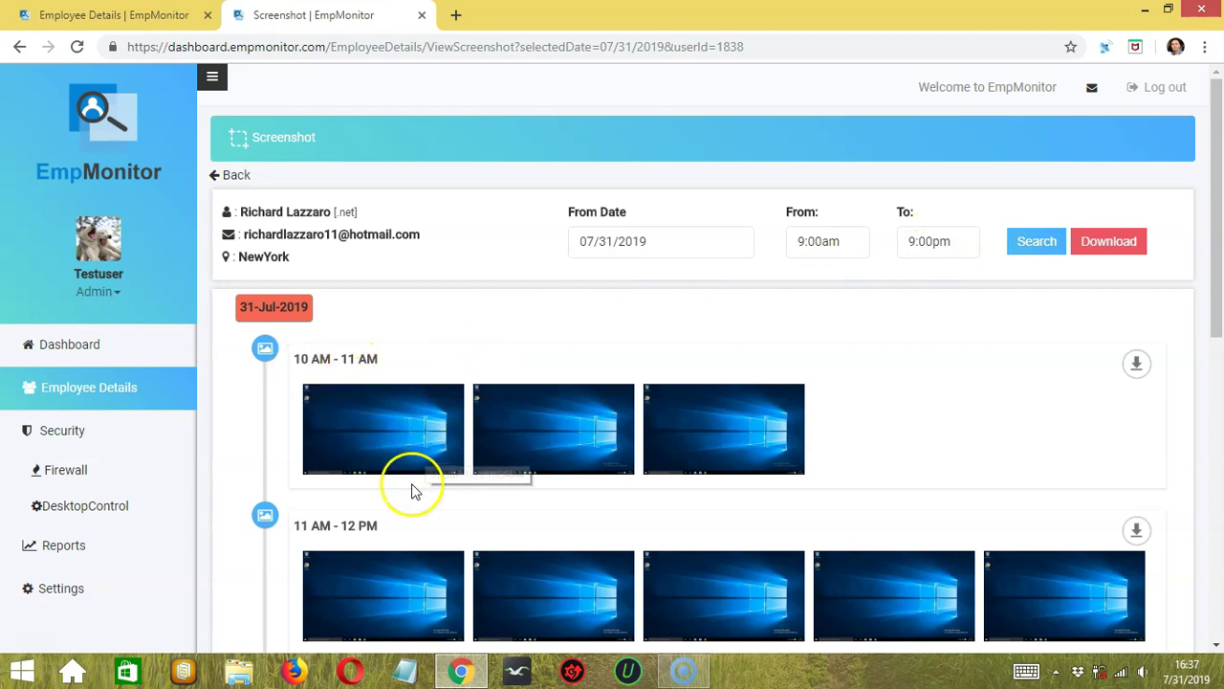
# - Look through the hourly screenshot groups, view the first 10 AM - 11 AM screenshot enlarged, and close the viewer
pyautogui.scroll(-2, 539, 471)
pyautogui.scroll(-2, 539, 471)
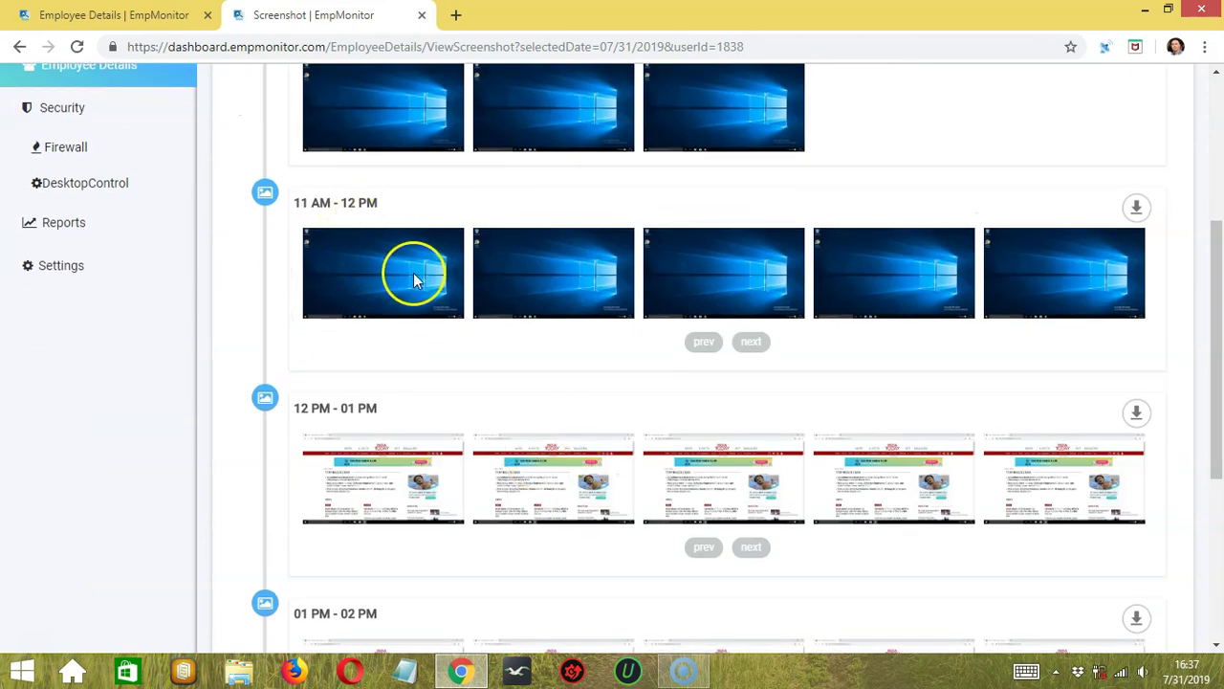
pyautogui.scroll(-4, 510, 383)
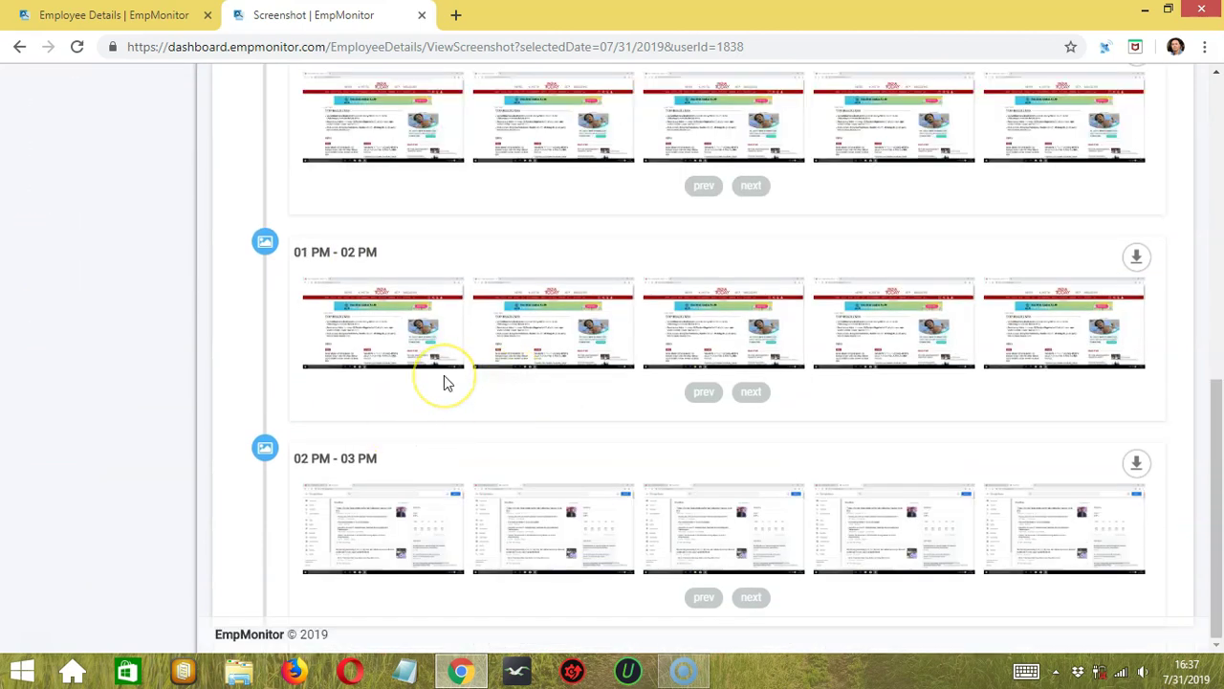
pyautogui.scroll(10, 444, 382)
pyautogui.click(411, 433)
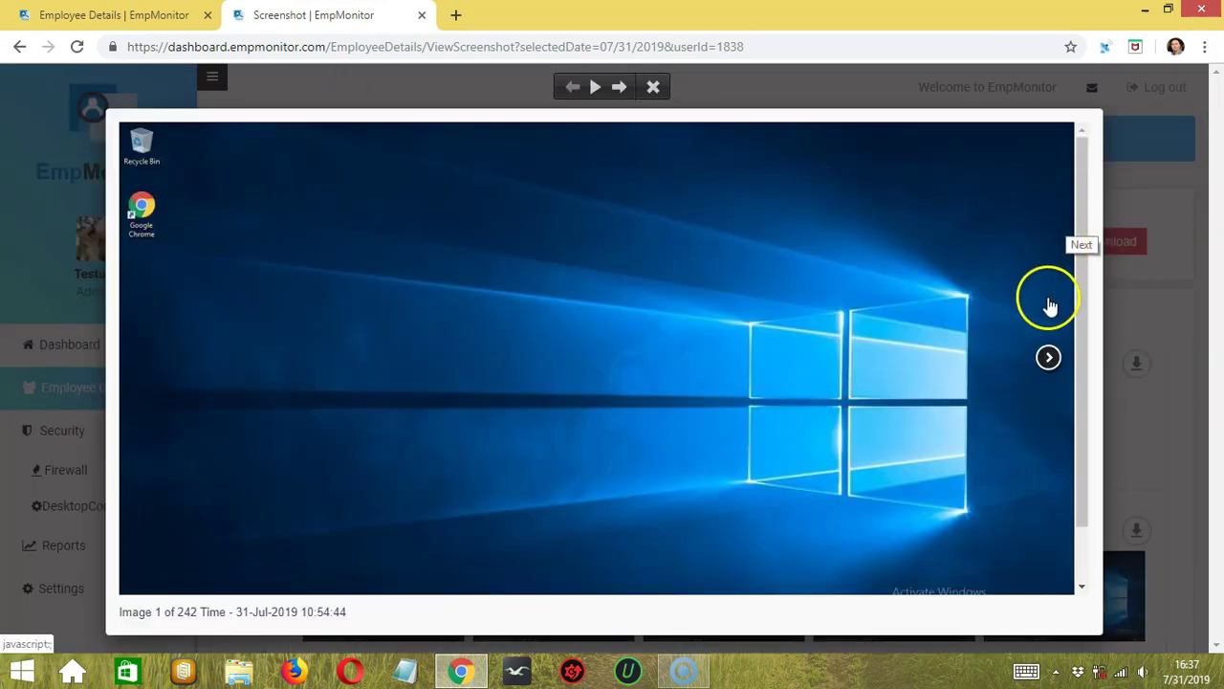
pyautogui.click(1097, 103)
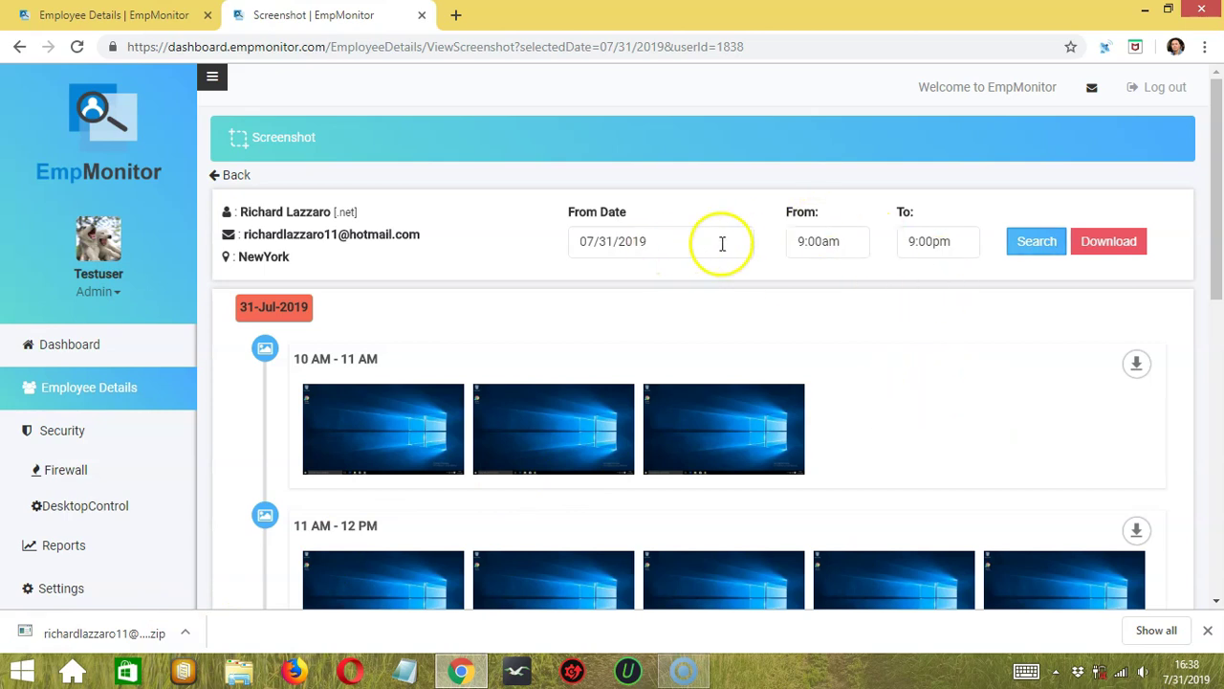
# - Set the From Date to 07/09/2019 and search for that day's screenshots
pyautogui.click(674, 241)
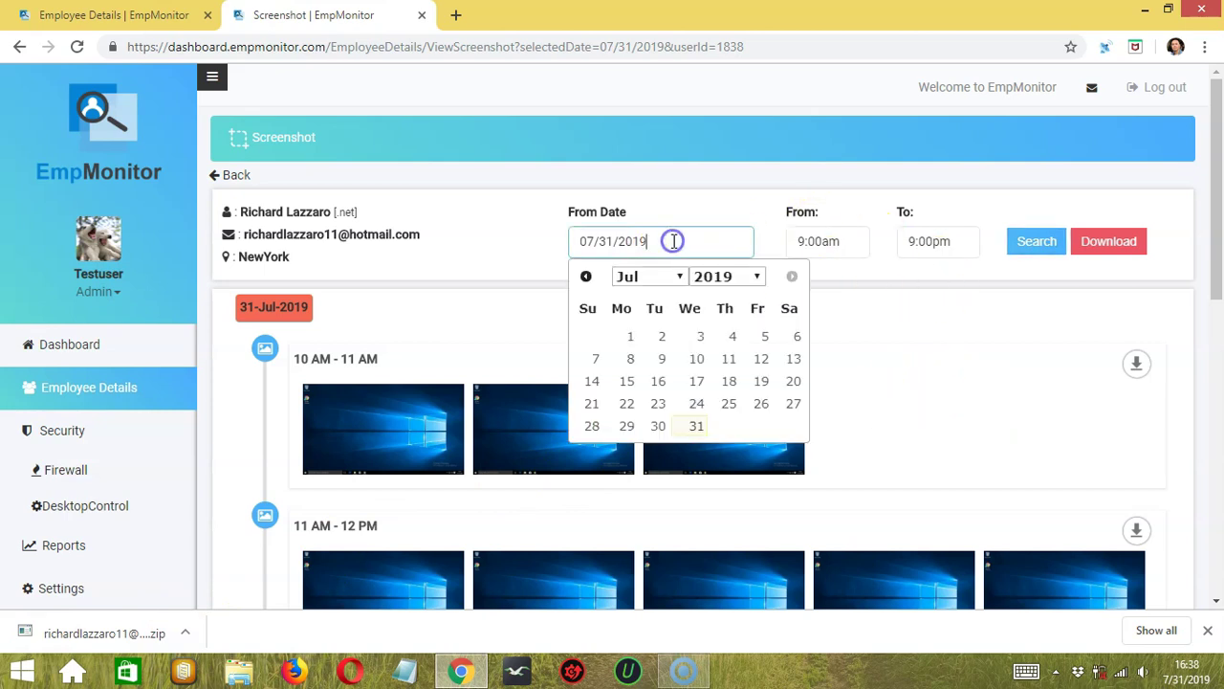
pyautogui.click(661, 360)
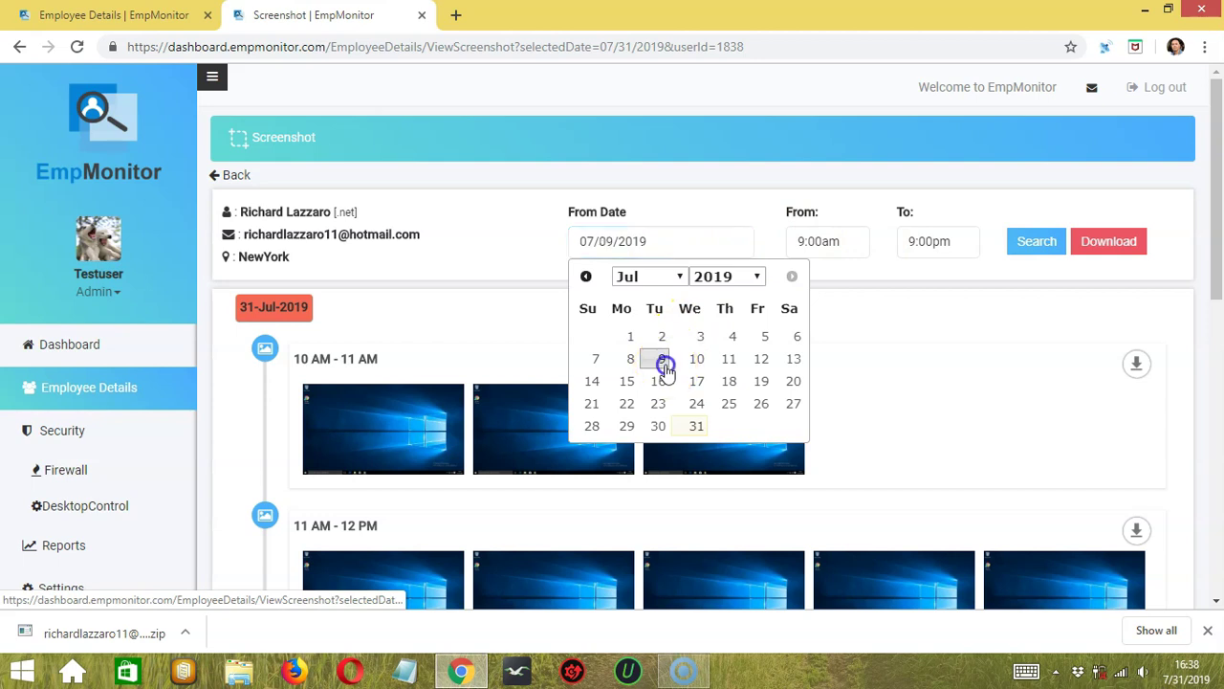
pyautogui.click(1011, 242)
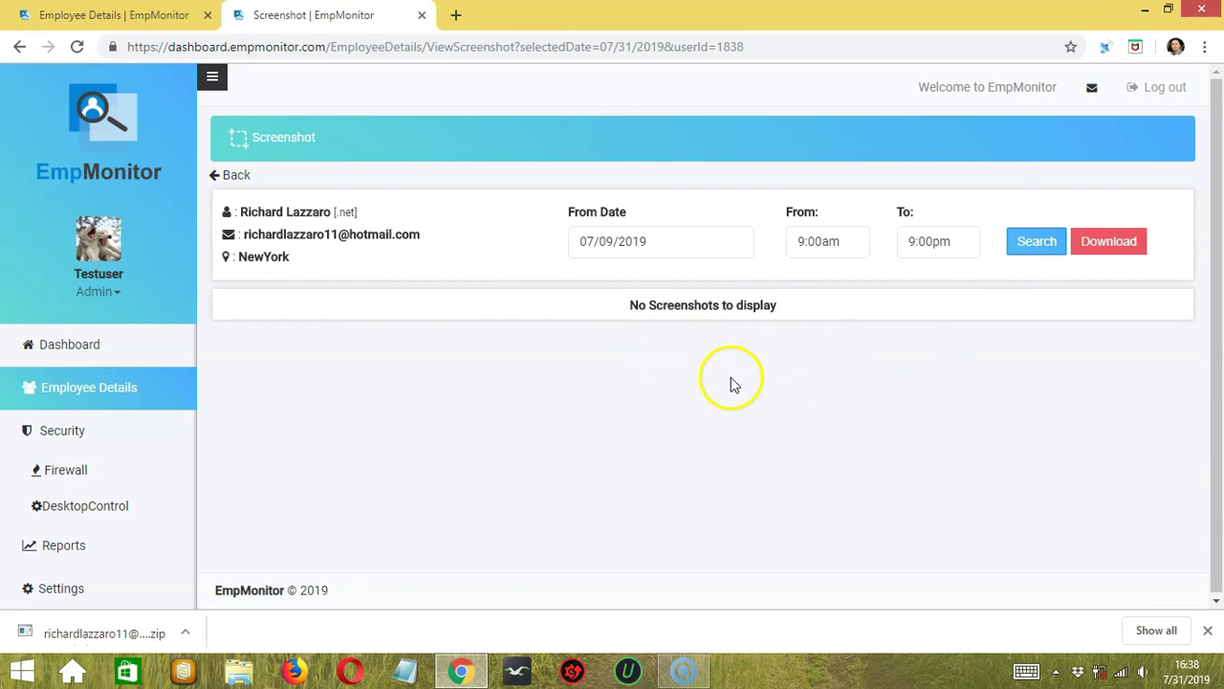
# - Set the From Date to 07/31/2019 and search for the screenshots again
pyautogui.click(676, 243)
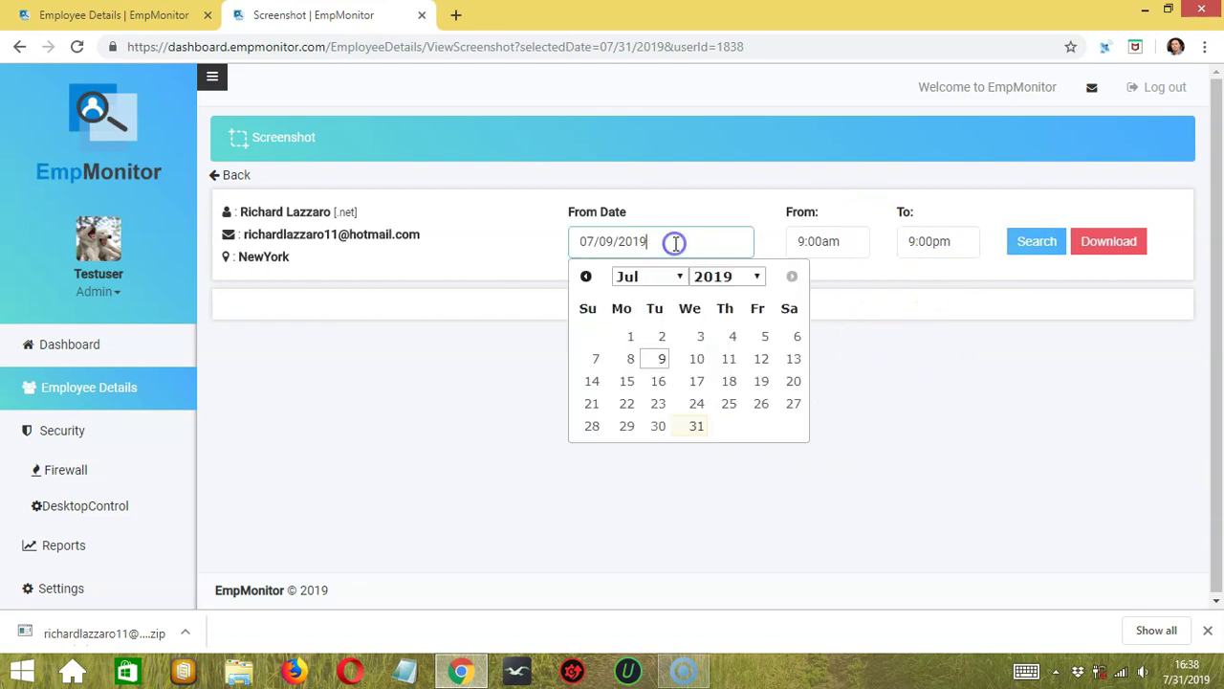
pyautogui.click(697, 430)
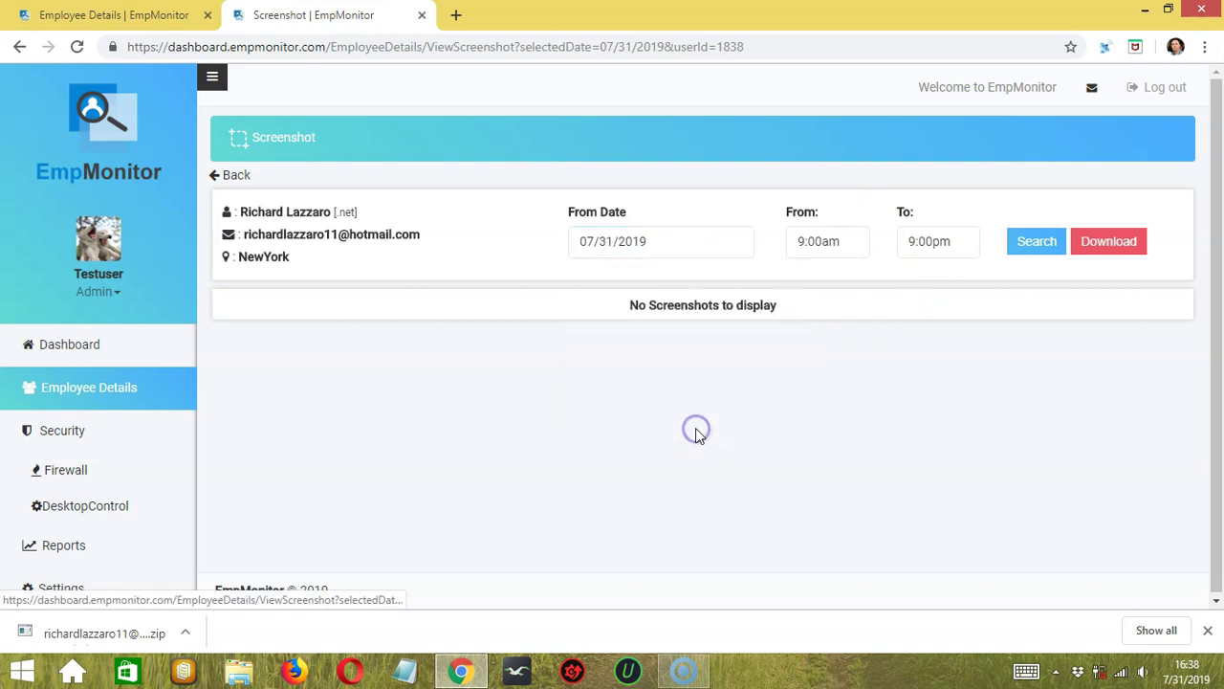
pyautogui.click(1040, 243)
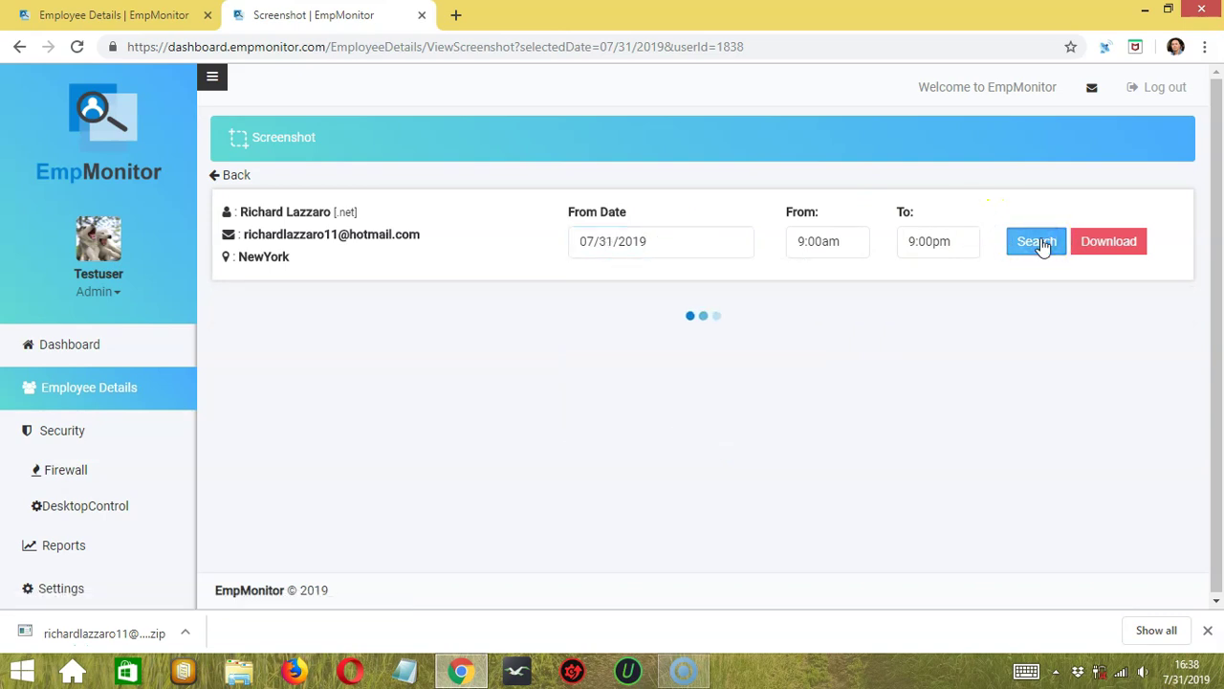
# - Download the 07/31/2019 screenshots between 9:00am and 9:00pm, and return to the employee's details page
pyautogui.click(1117, 239)
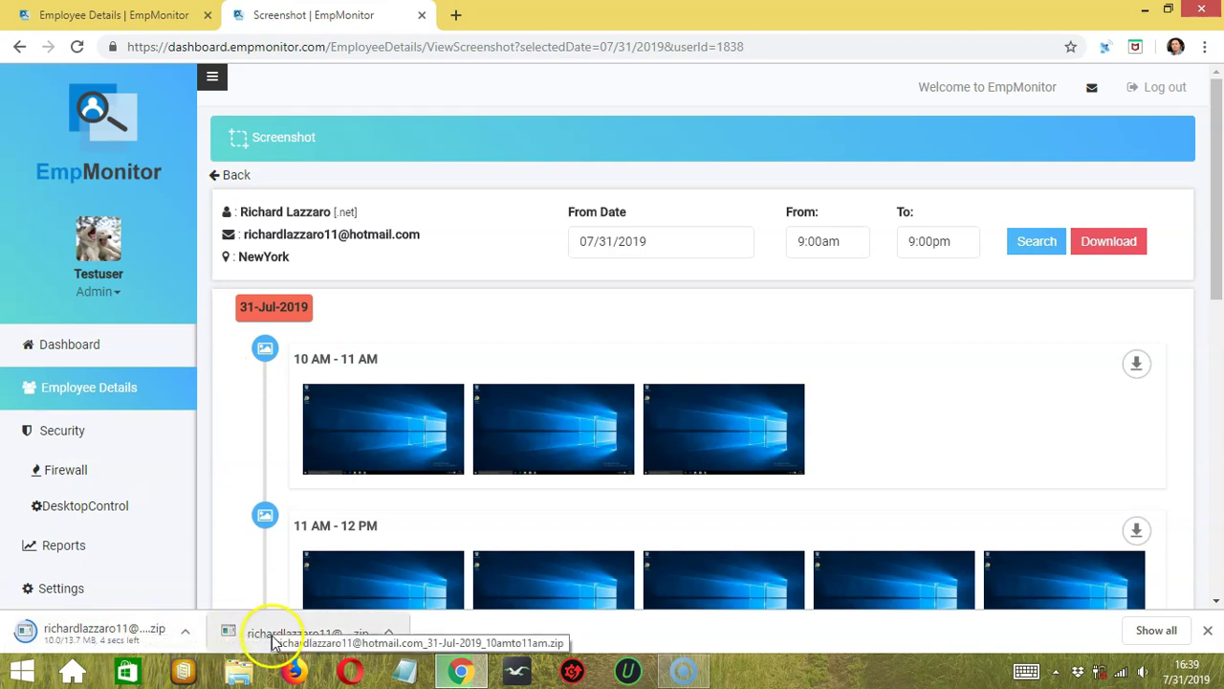
pyautogui.click(19, 53)
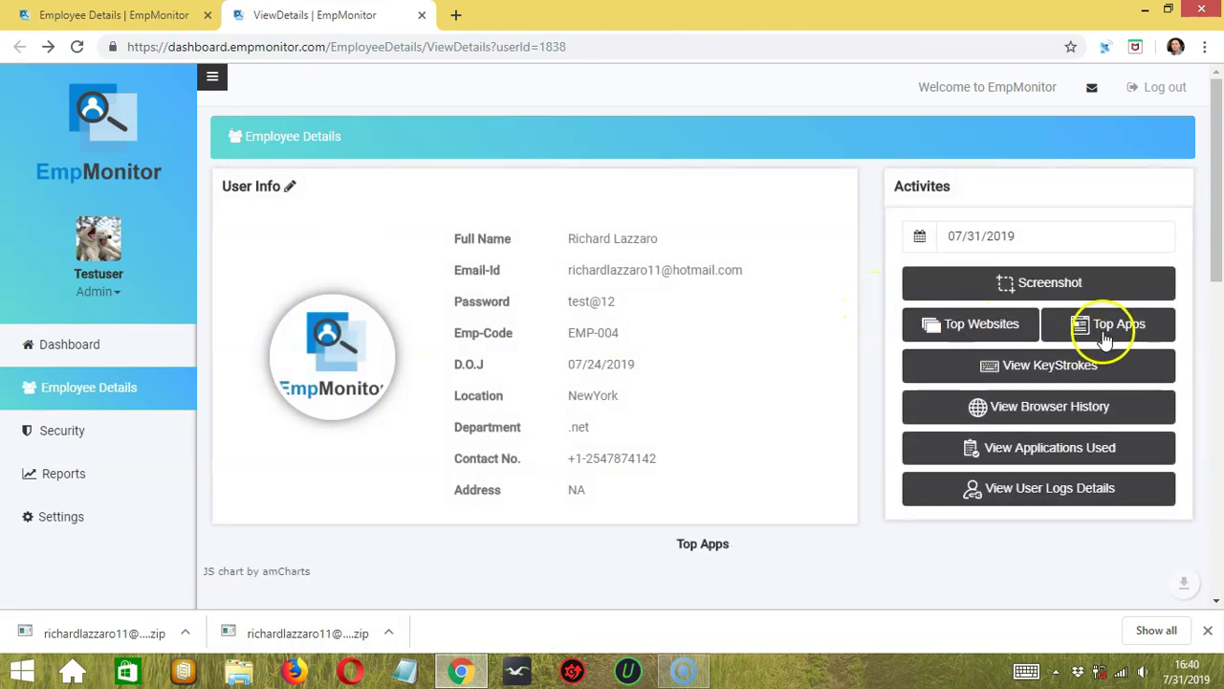
# - Examine the employee's Top Websites chart for 07/31/2019, including the dashboard.empmonitor.com bar, and return to the details page
pyautogui.click(998, 323)
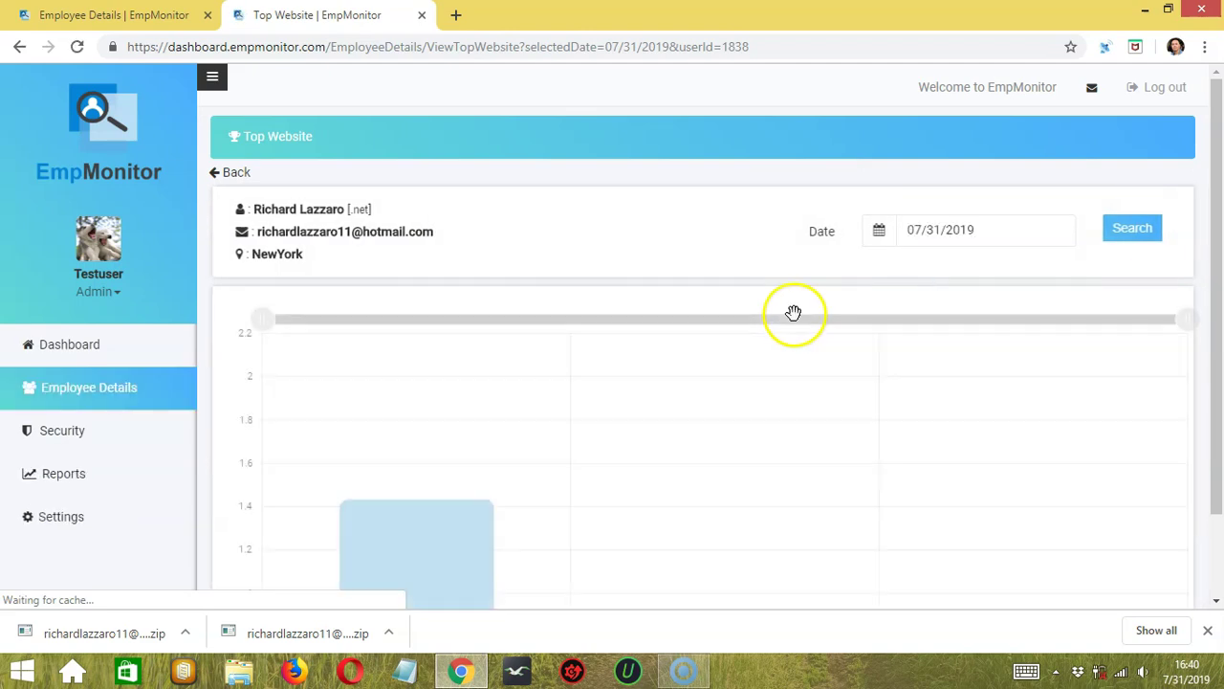
pyautogui.scroll(-1, 593, 430)
pyautogui.scroll(-1, 590, 437)
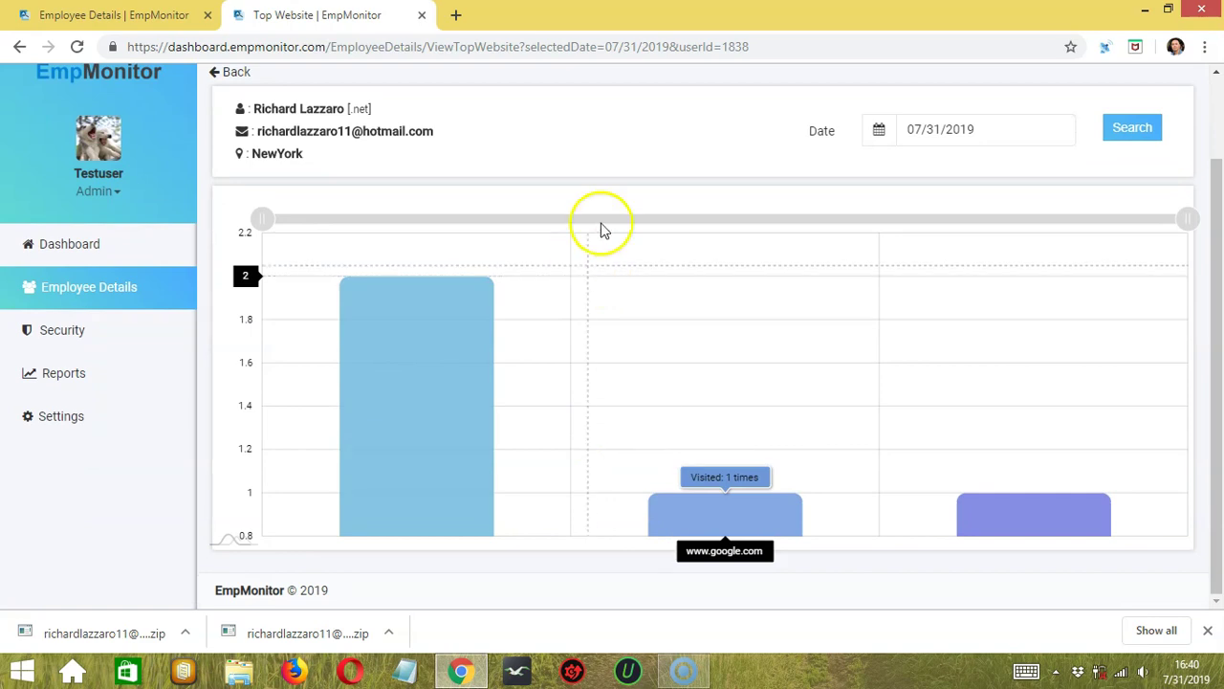
pyautogui.click(981, 129)
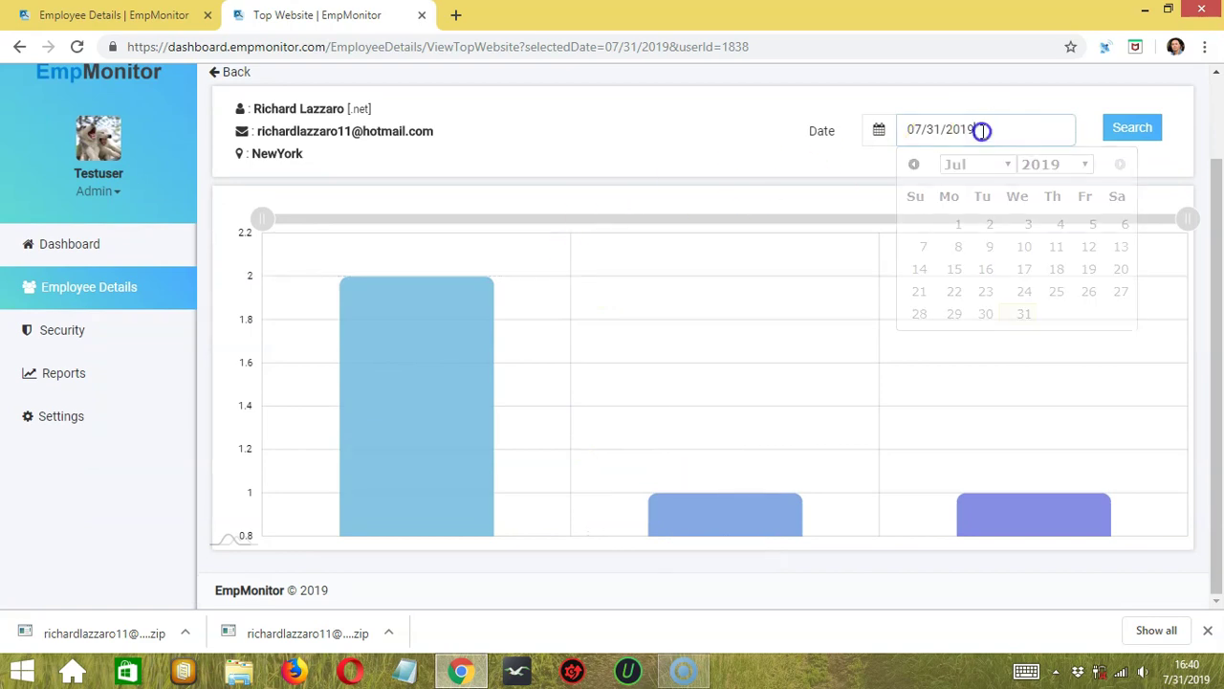
pyautogui.click(666, 152)
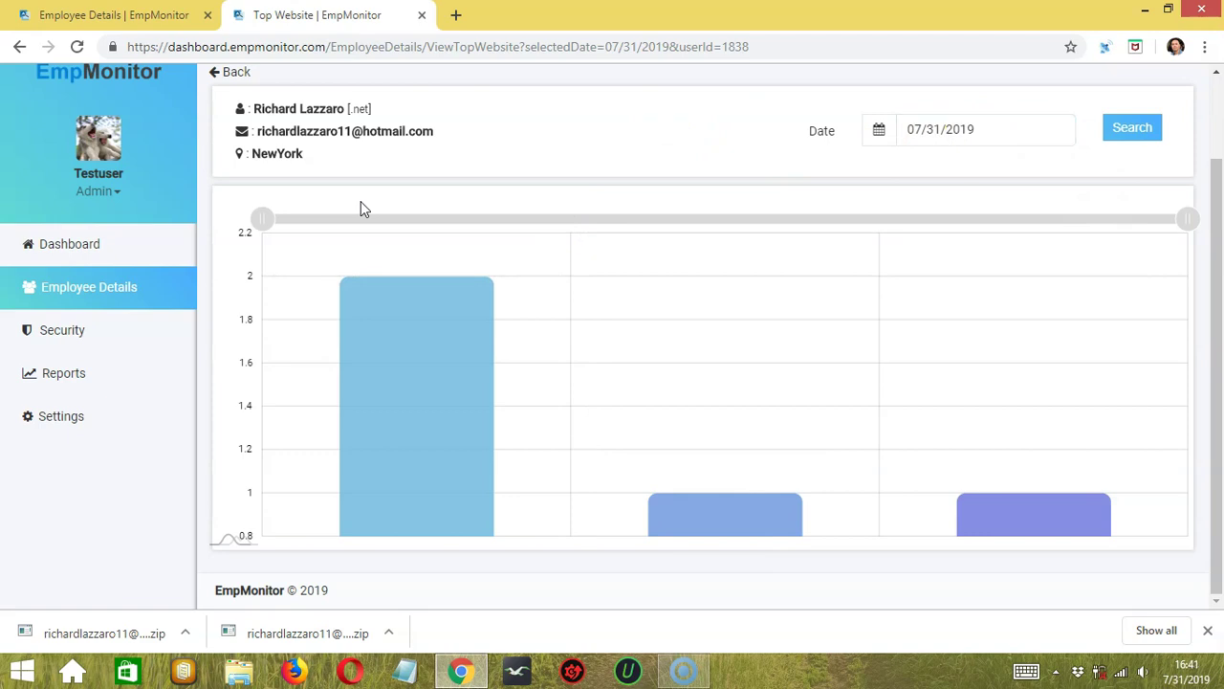
pyautogui.click(426, 360)
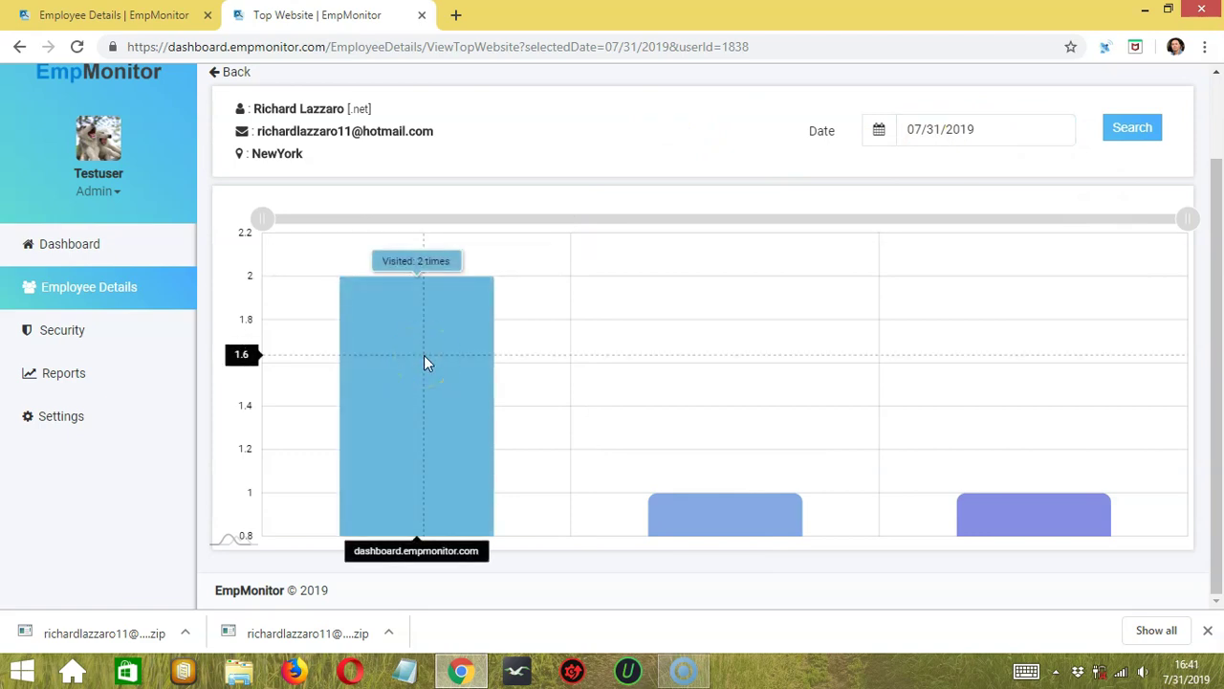
pyautogui.scroll(2, 423, 358)
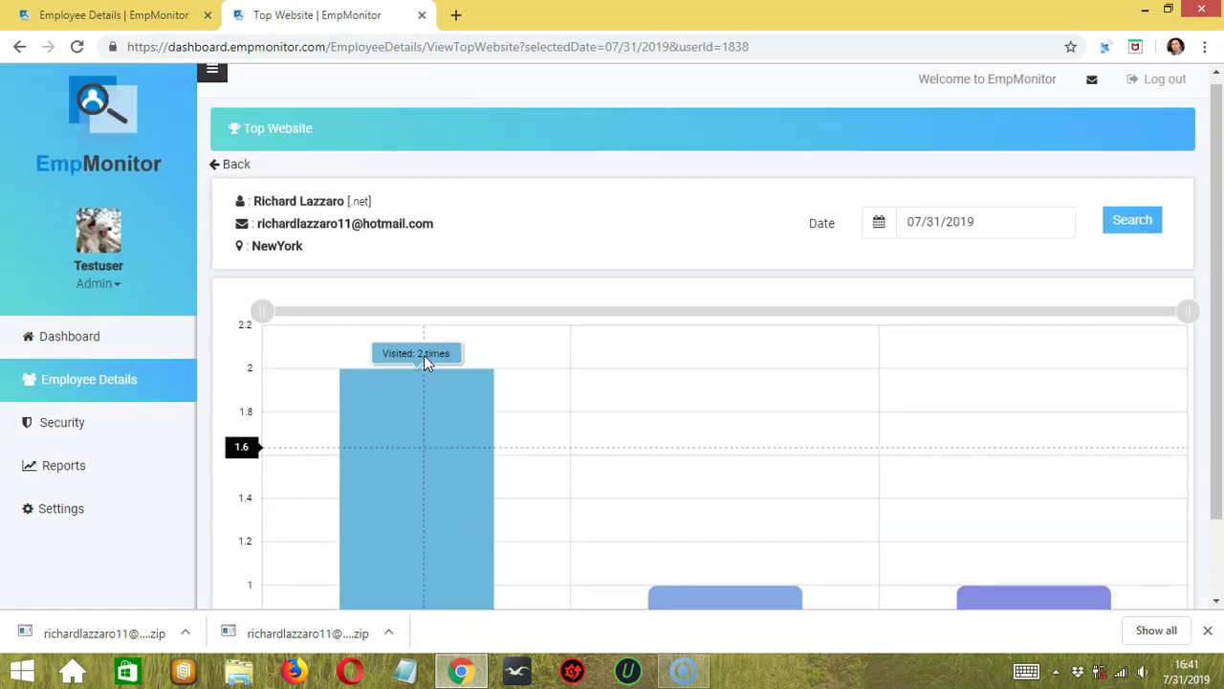
pyautogui.click(20, 47)
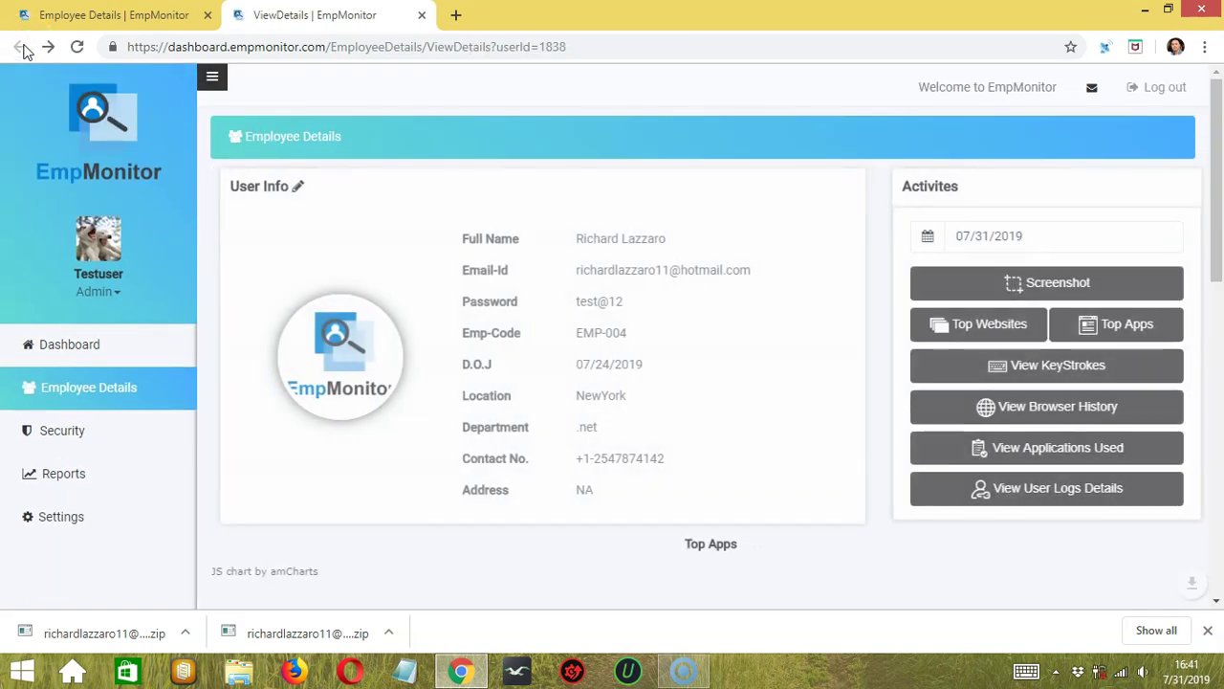
# - Examine the employee's Top Apps chart for 07/31/2019, checking the Google Chrome and LockAppHost bars, and return to the details page
pyautogui.click(1147, 327)
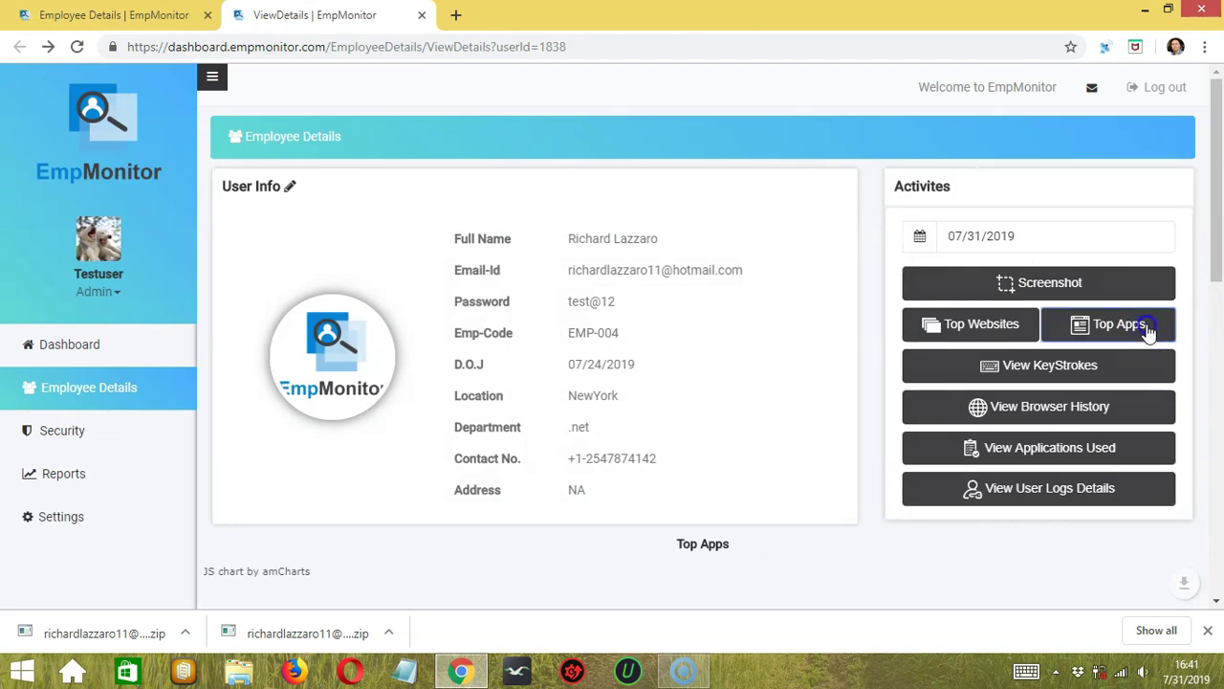
pyautogui.scroll(-1, 399, 219)
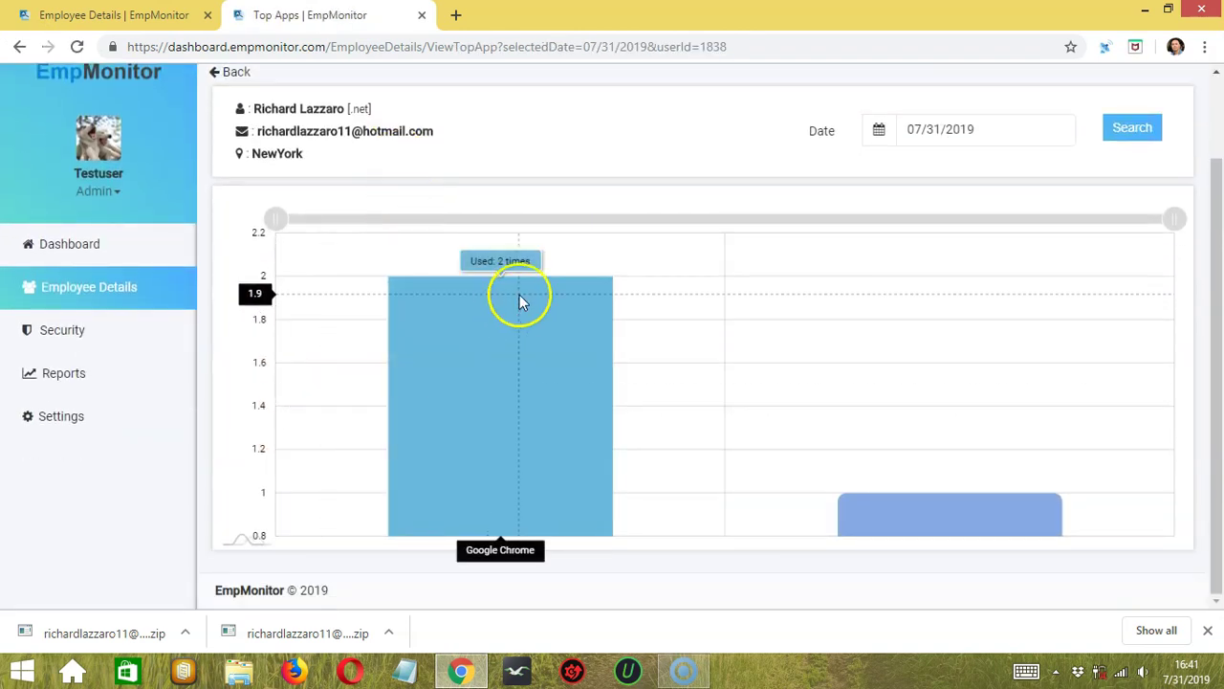
pyautogui.scroll(1, 517, 334)
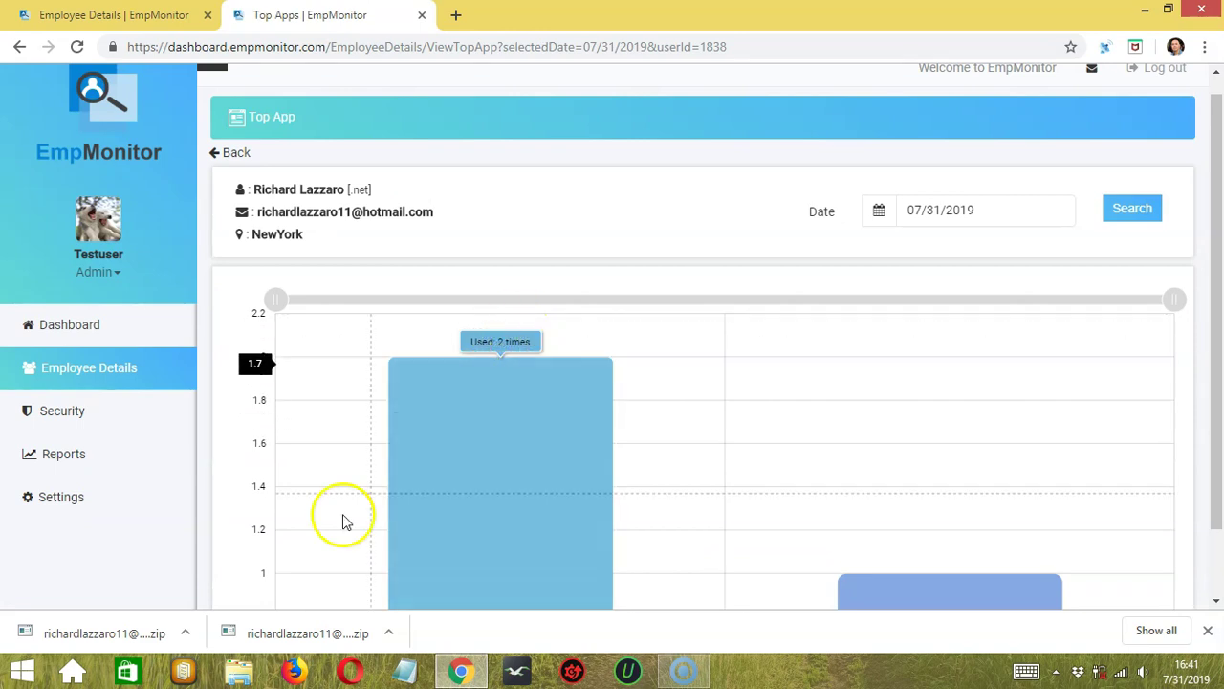
pyautogui.scroll(-1, 344, 522)
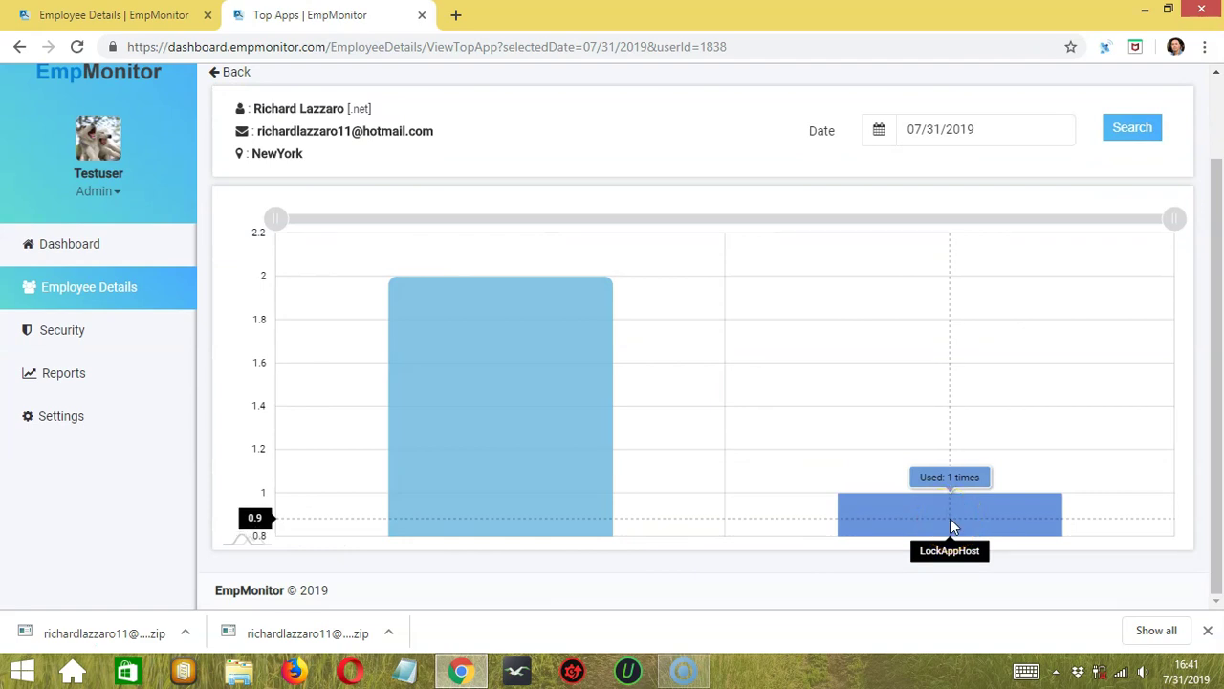
pyautogui.scroll(1, 950, 518)
pyautogui.click(20, 46)
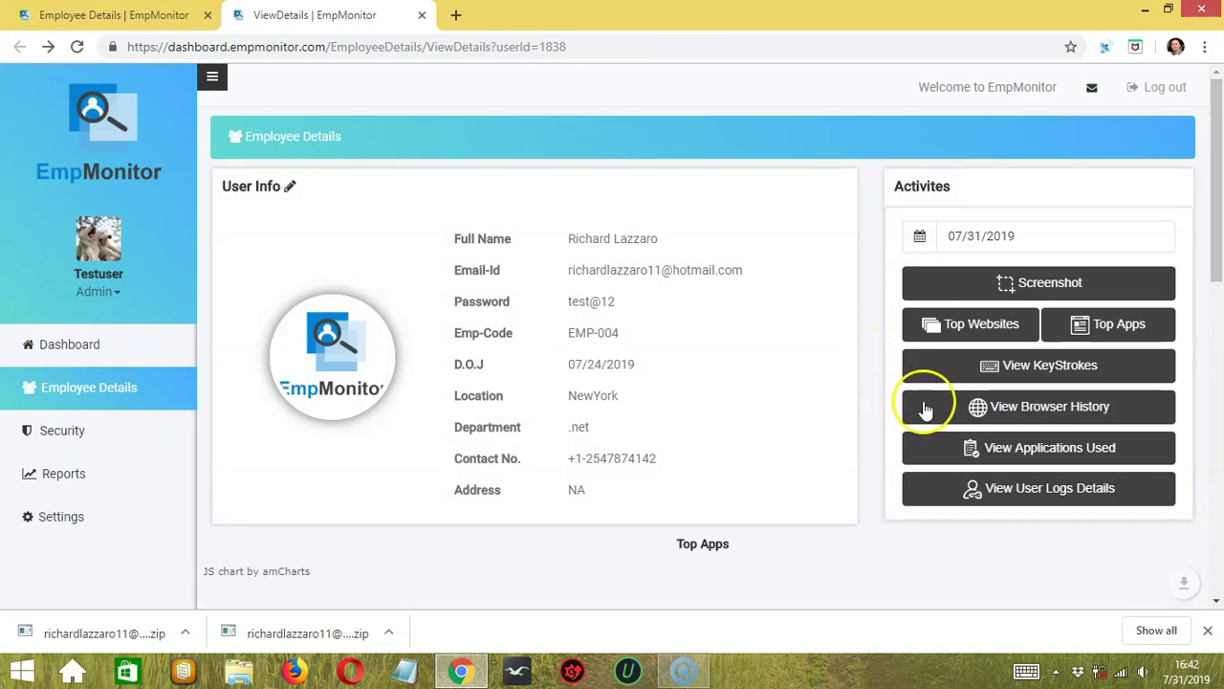
# - Review the employee's keystrokes and browser history for 07/31/2019, returning to the details page after each
pyautogui.click(1078, 373)
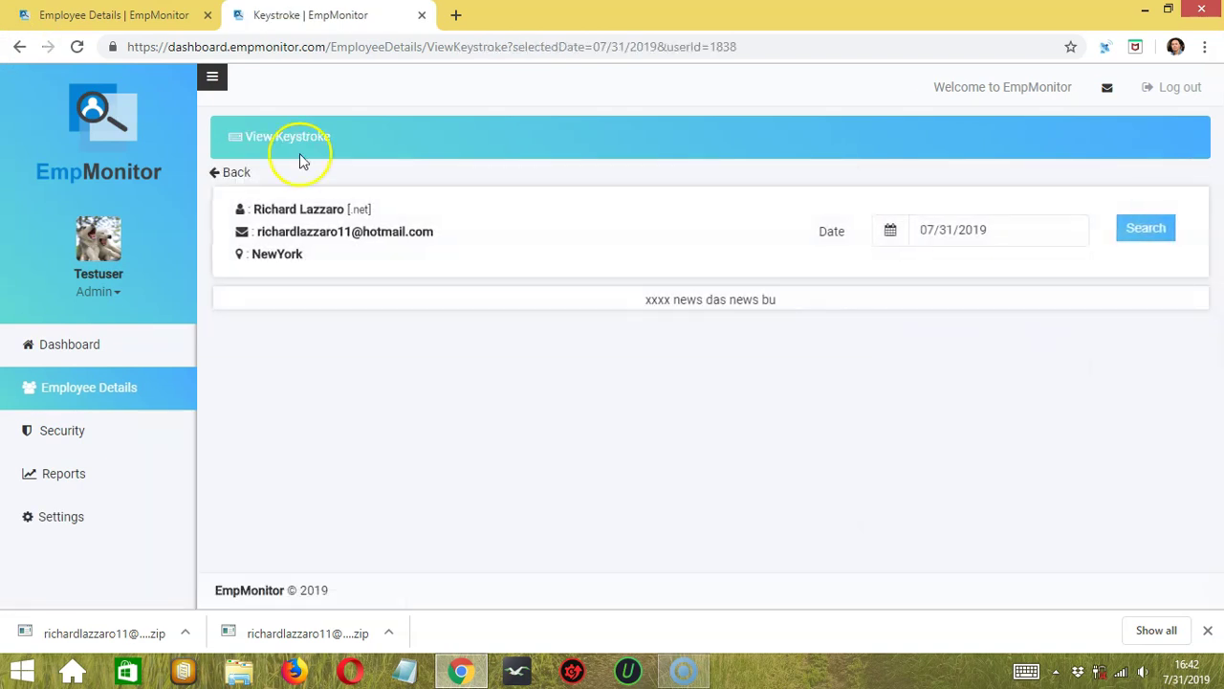
pyautogui.click(19, 45)
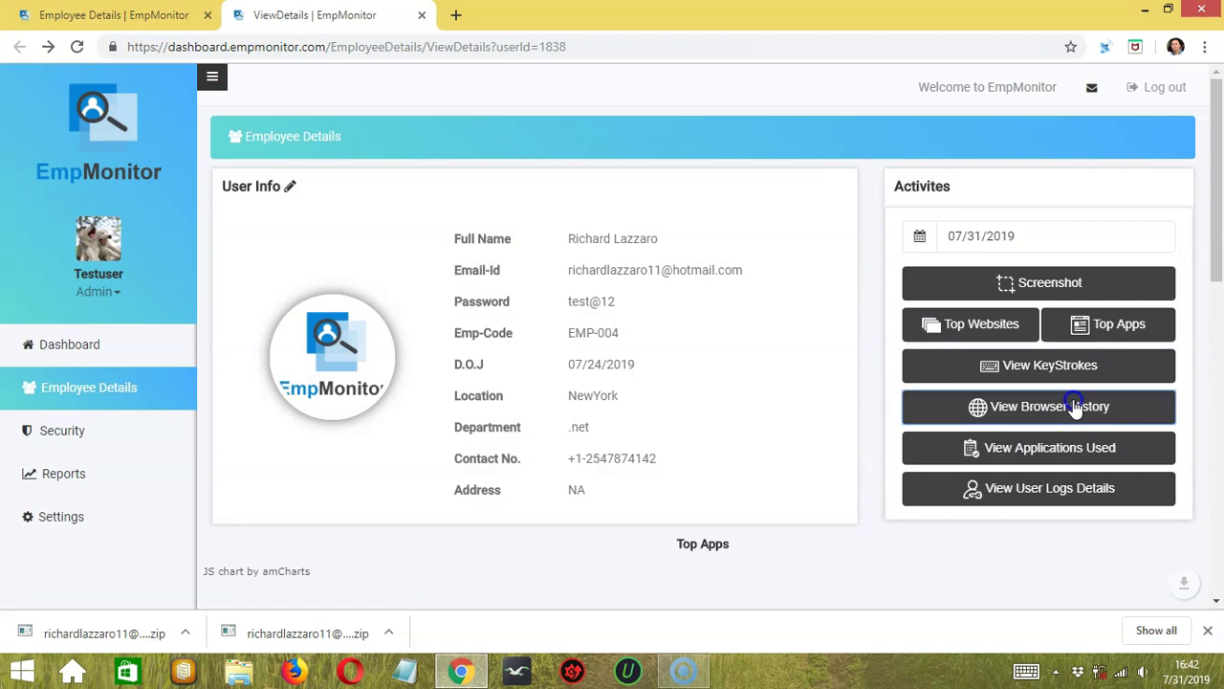
pyautogui.click(1074, 405)
pyautogui.click(558, 281)
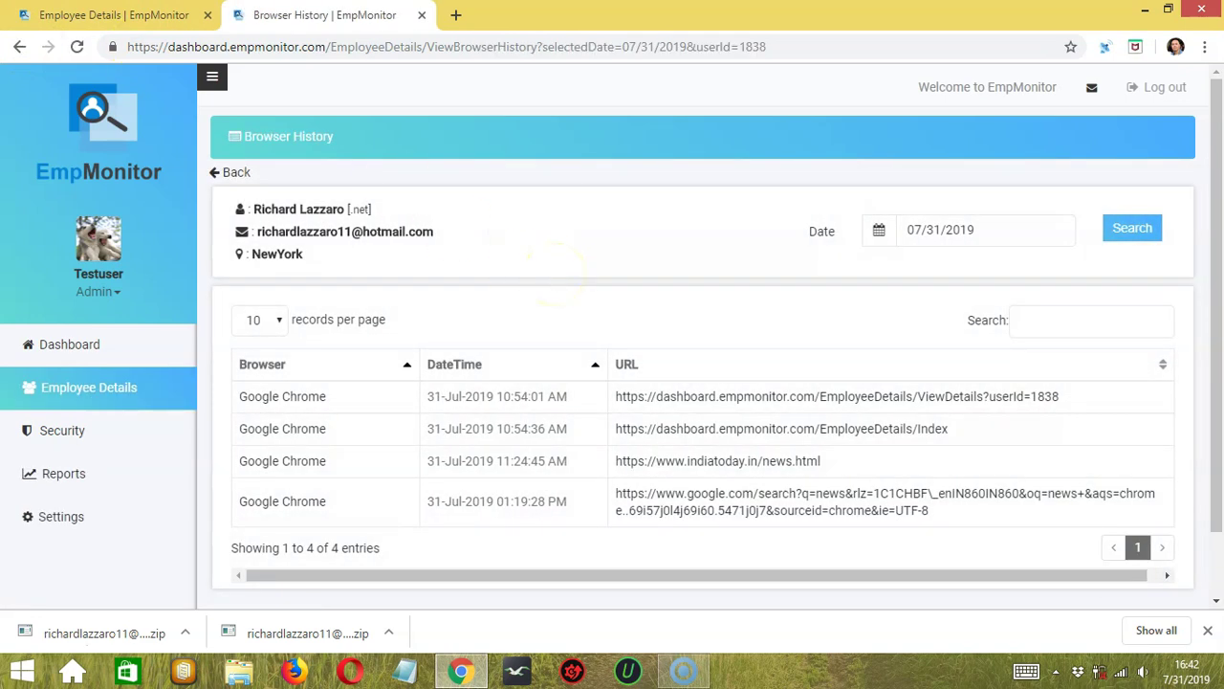
pyautogui.click(15, 47)
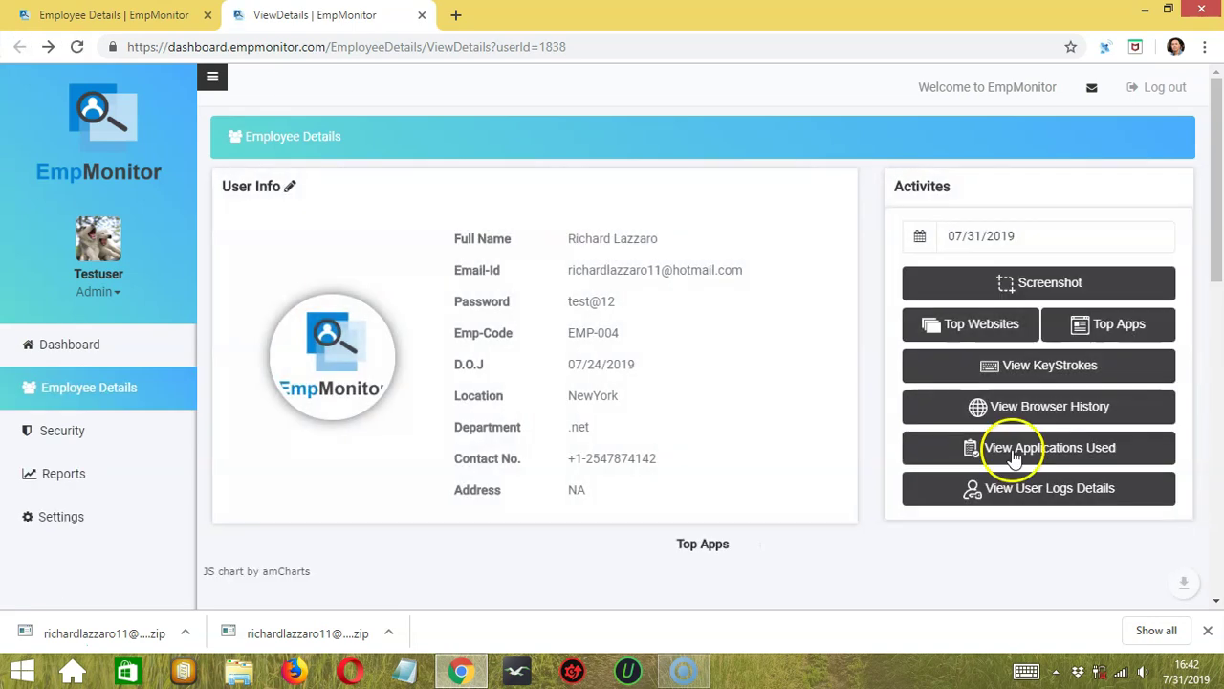
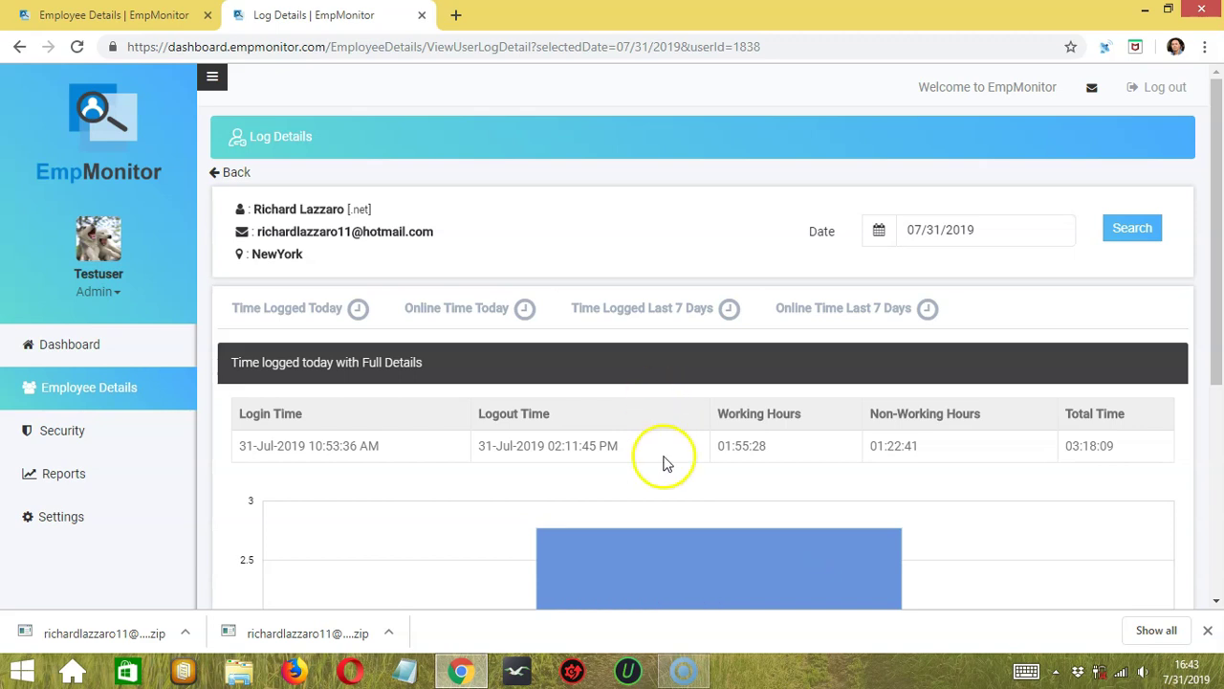
# - Examine the Time Logged Today details in the user logs and the working and non-working portions of the chart
pyautogui.click(307, 309)
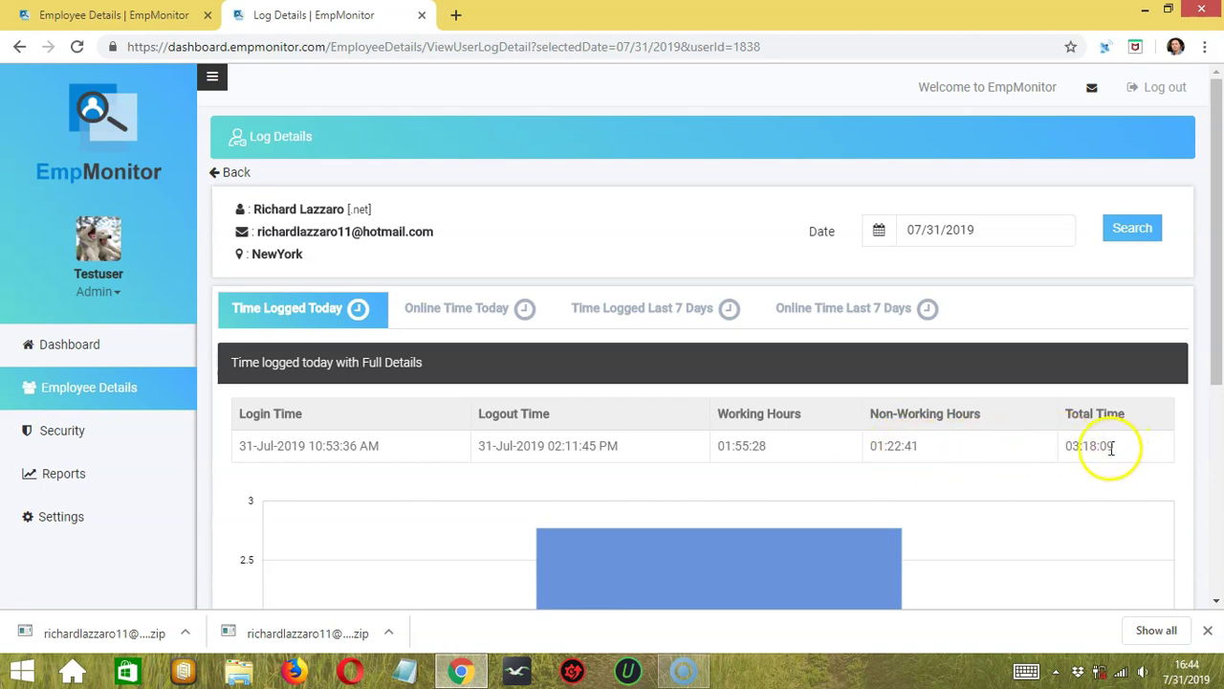
pyautogui.scroll(-3, 805, 438)
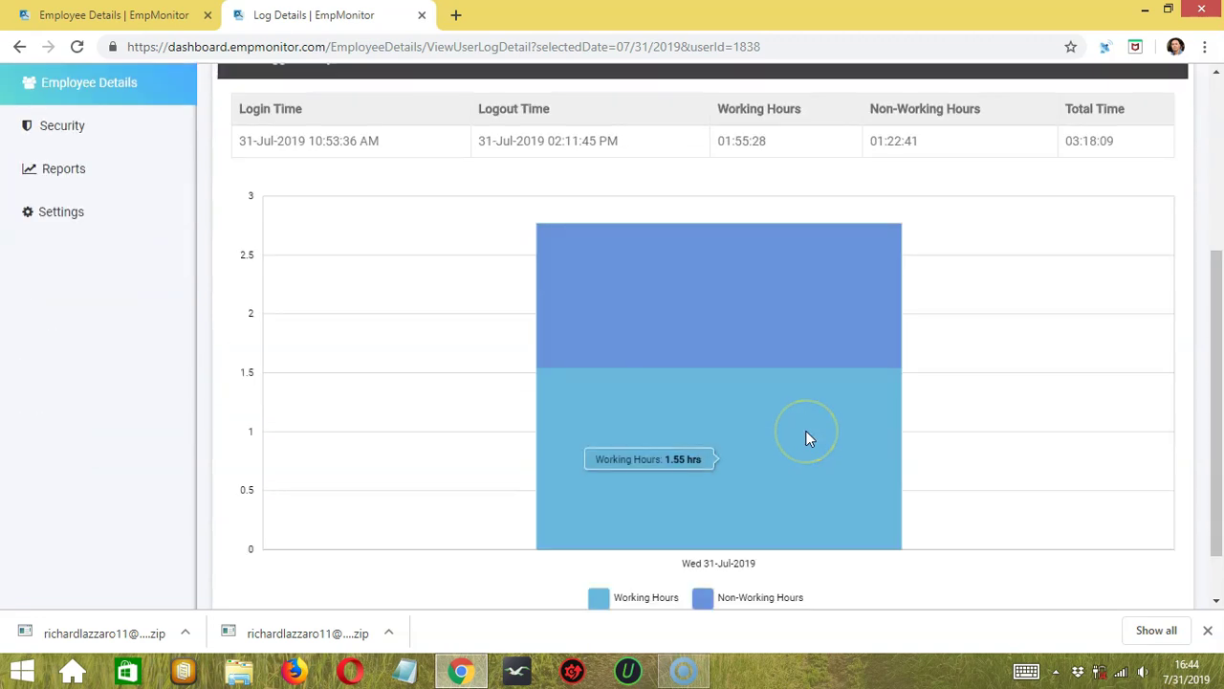
pyautogui.scroll(-1, 1072, 475)
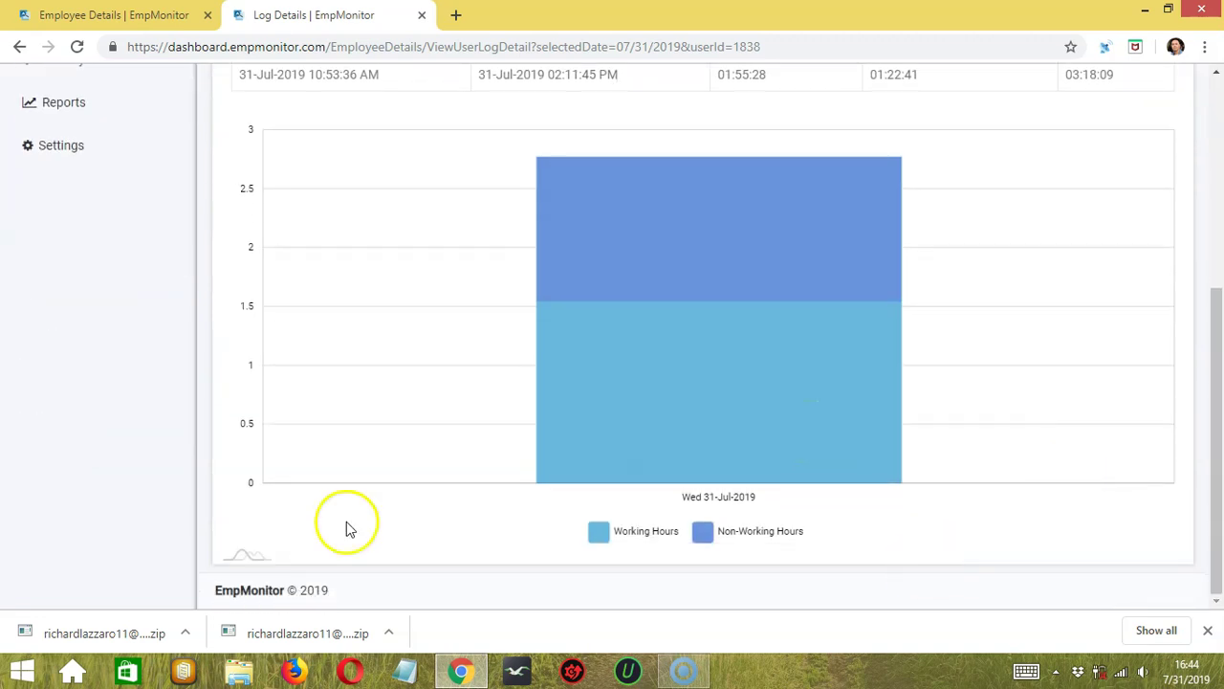
pyautogui.moveTo(639, 407)
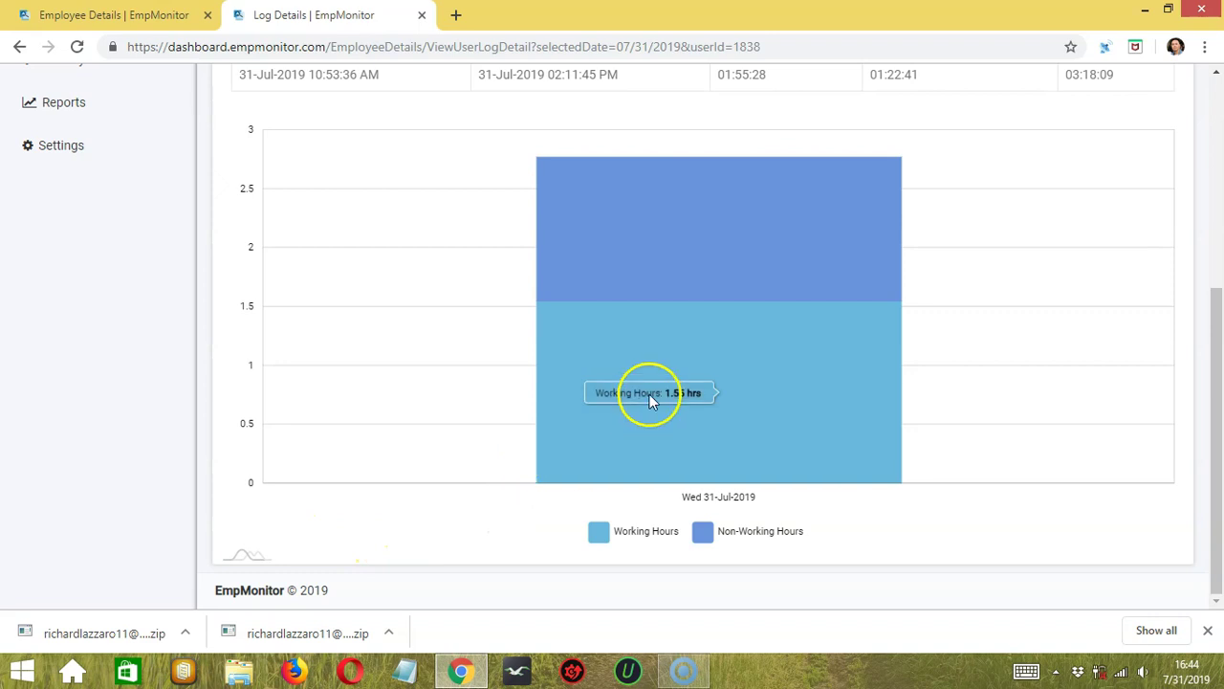
pyautogui.moveTo(748, 239)
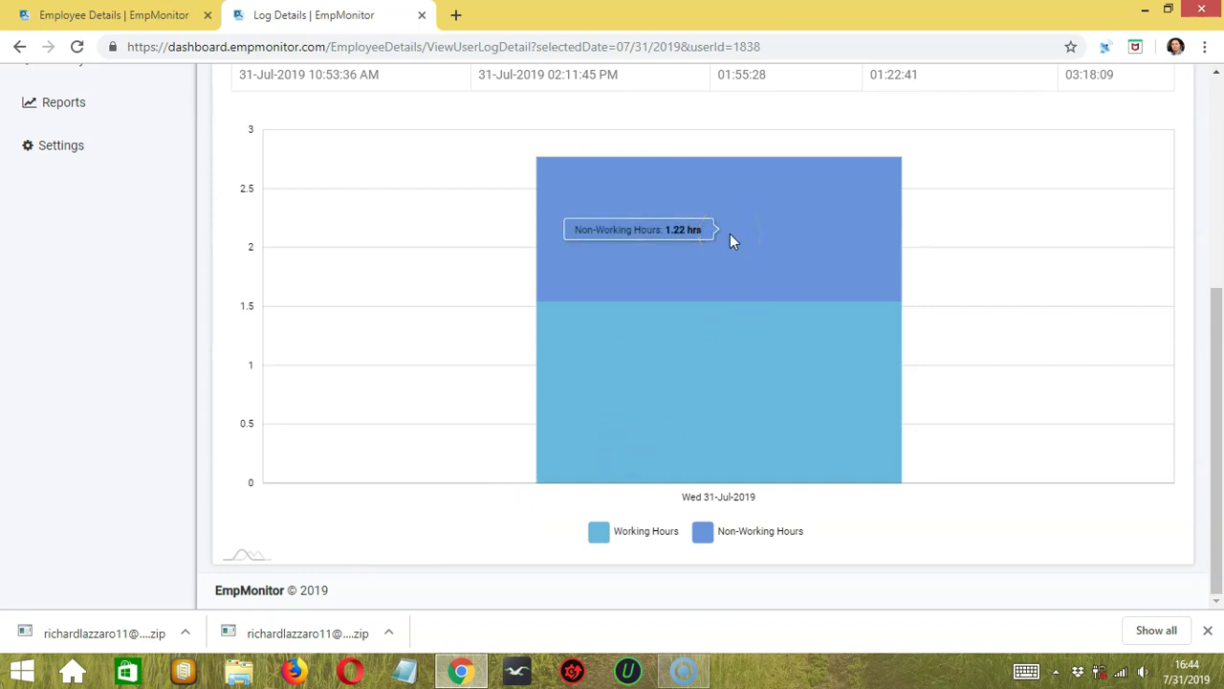
pyautogui.scroll(4, 535, 391)
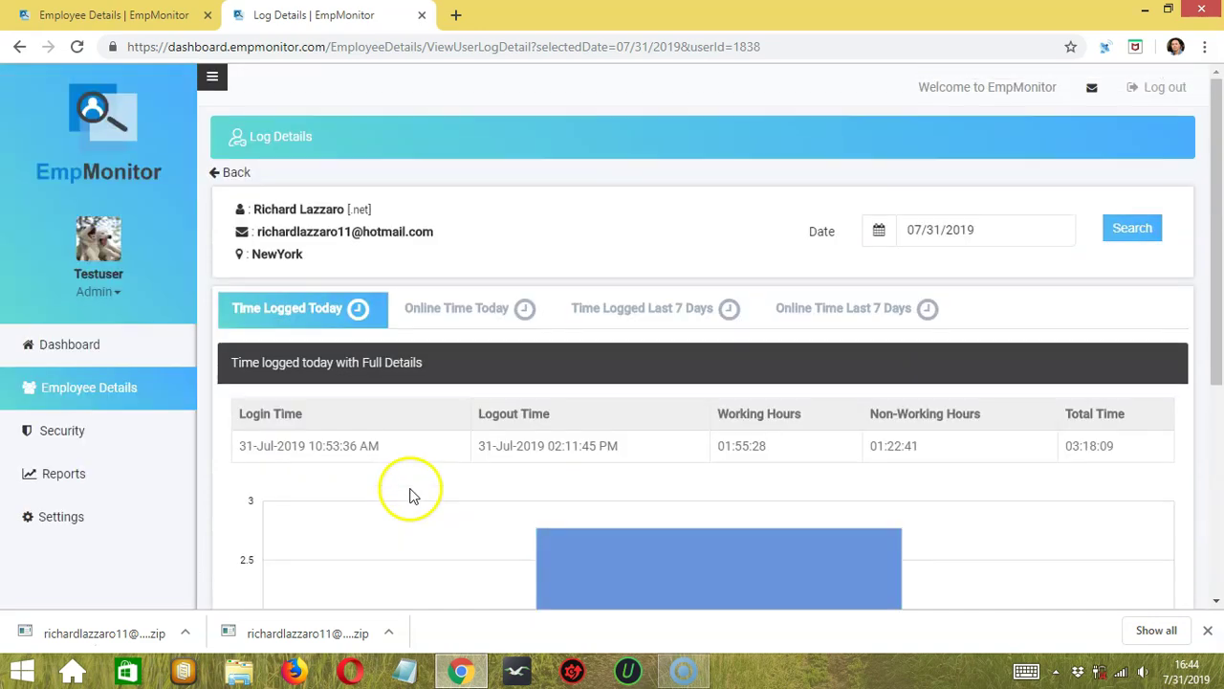
# - Review the Online Time Today details and the Time Logged Last 7 Days table and chart
pyautogui.click(495, 313)
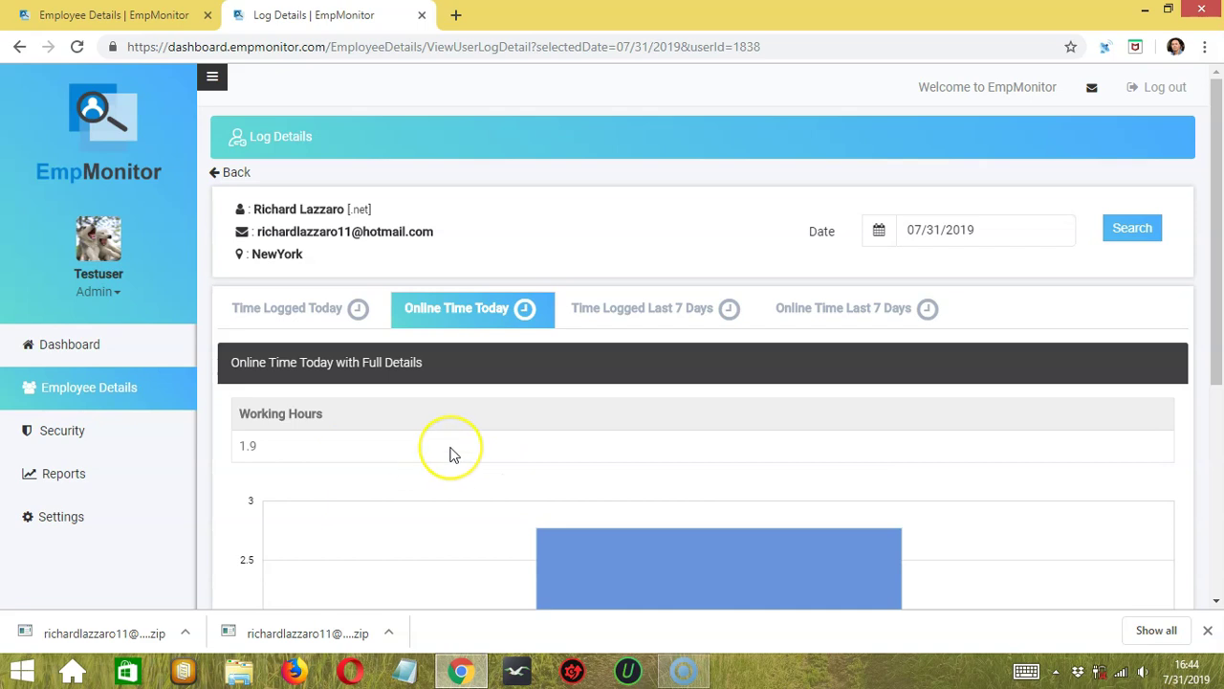
pyautogui.click(651, 304)
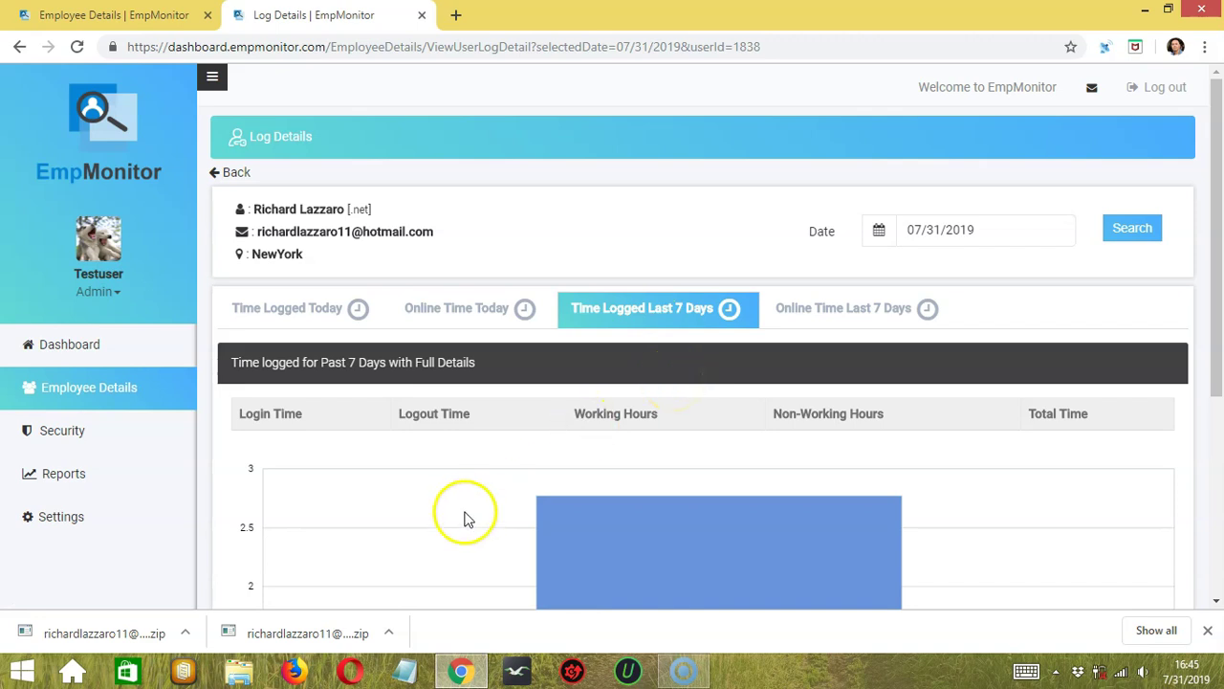
pyautogui.scroll(-4, 499, 485)
pyautogui.scroll(3, 499, 484)
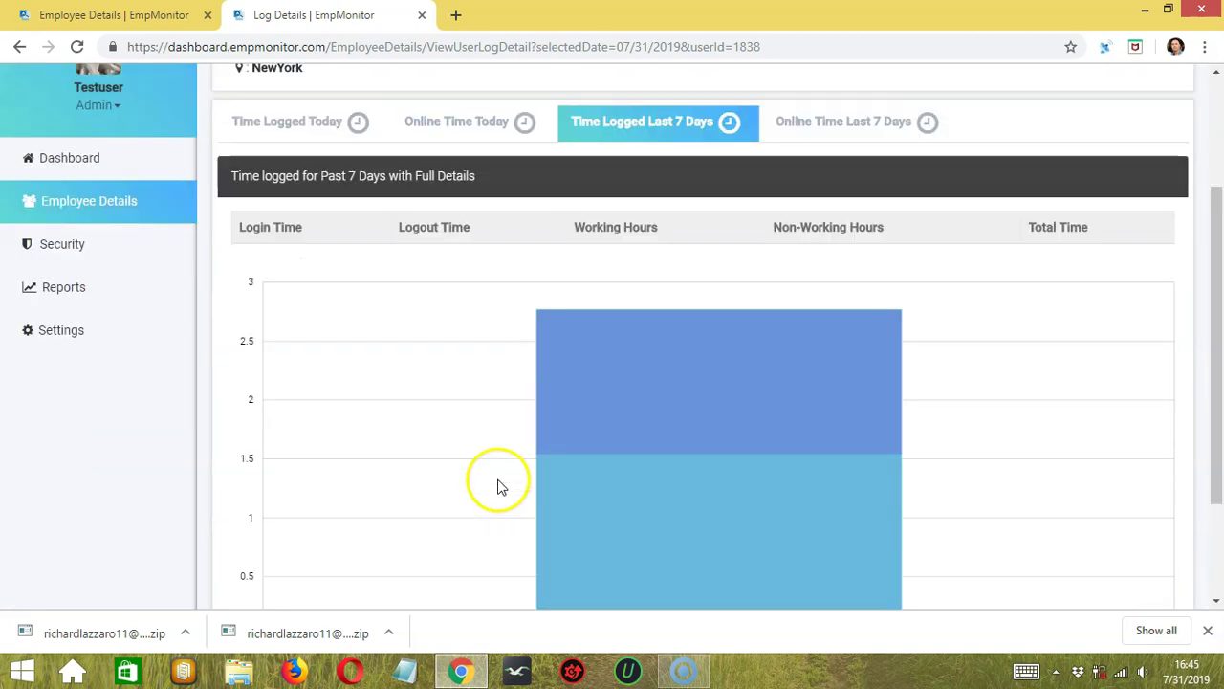
pyautogui.scroll(1, 493, 356)
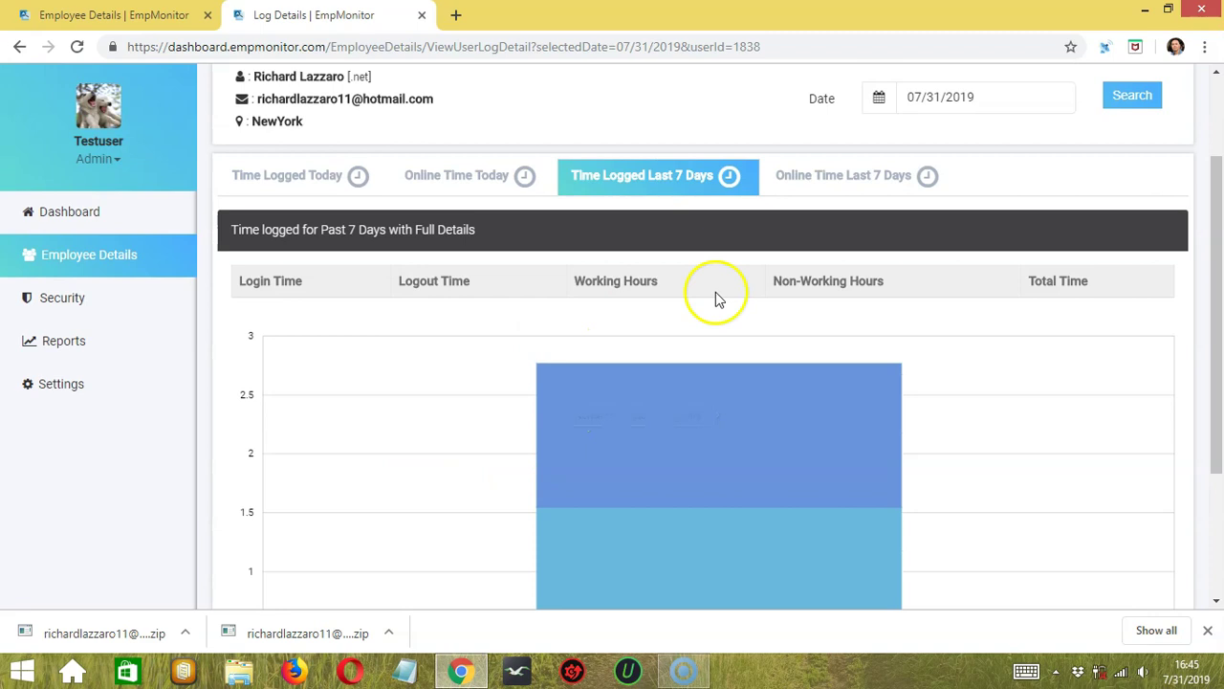
# - Review the Online Time Last 7 Days details and chart, and close the employee's page to get back to the employee list
pyautogui.click(855, 178)
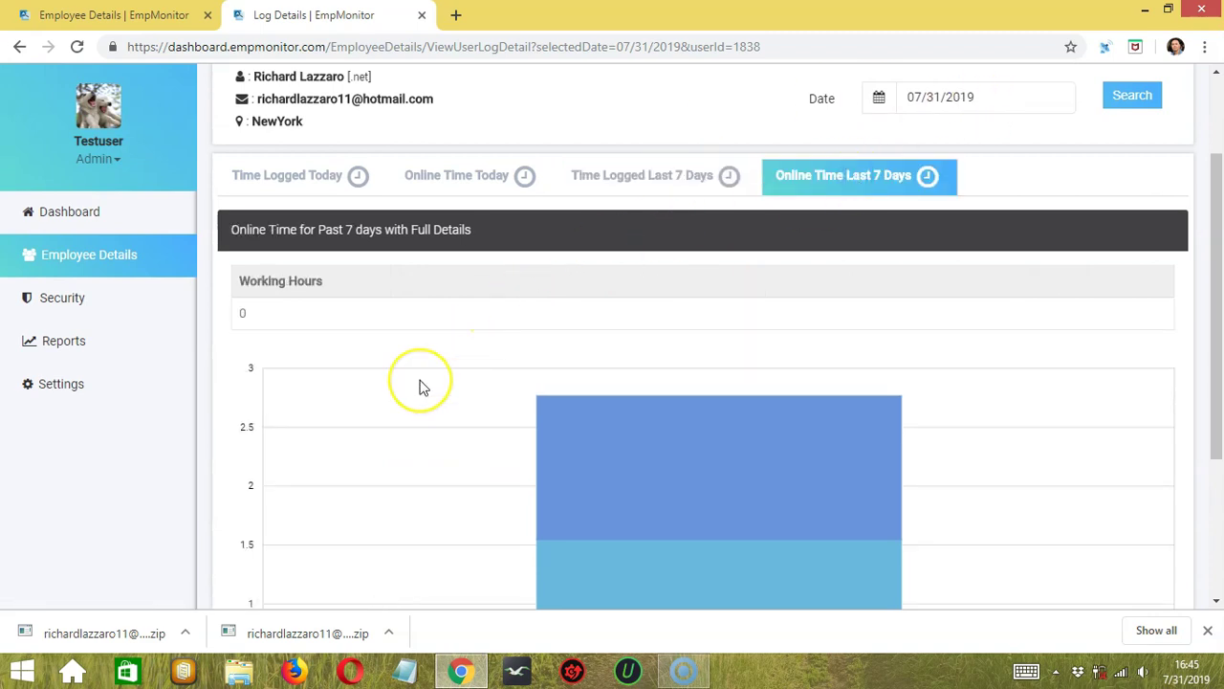
pyautogui.scroll(-4, 421, 385)
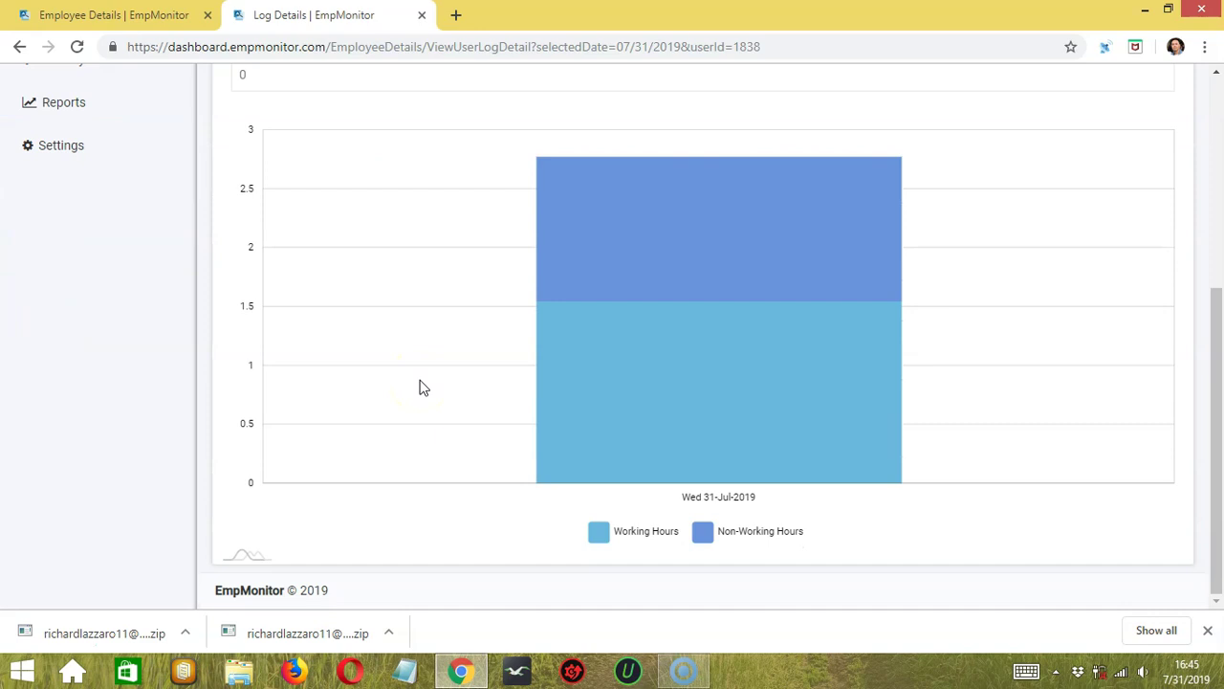
pyautogui.scroll(5, 404, 411)
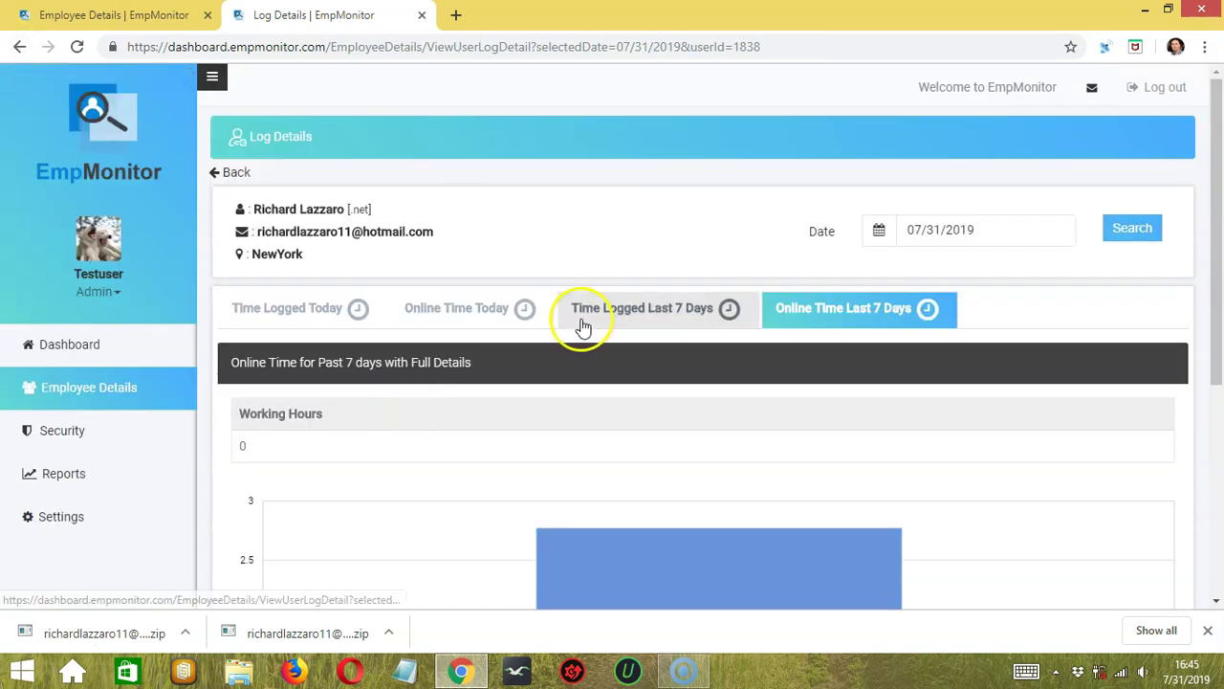
pyautogui.click(17, 48)
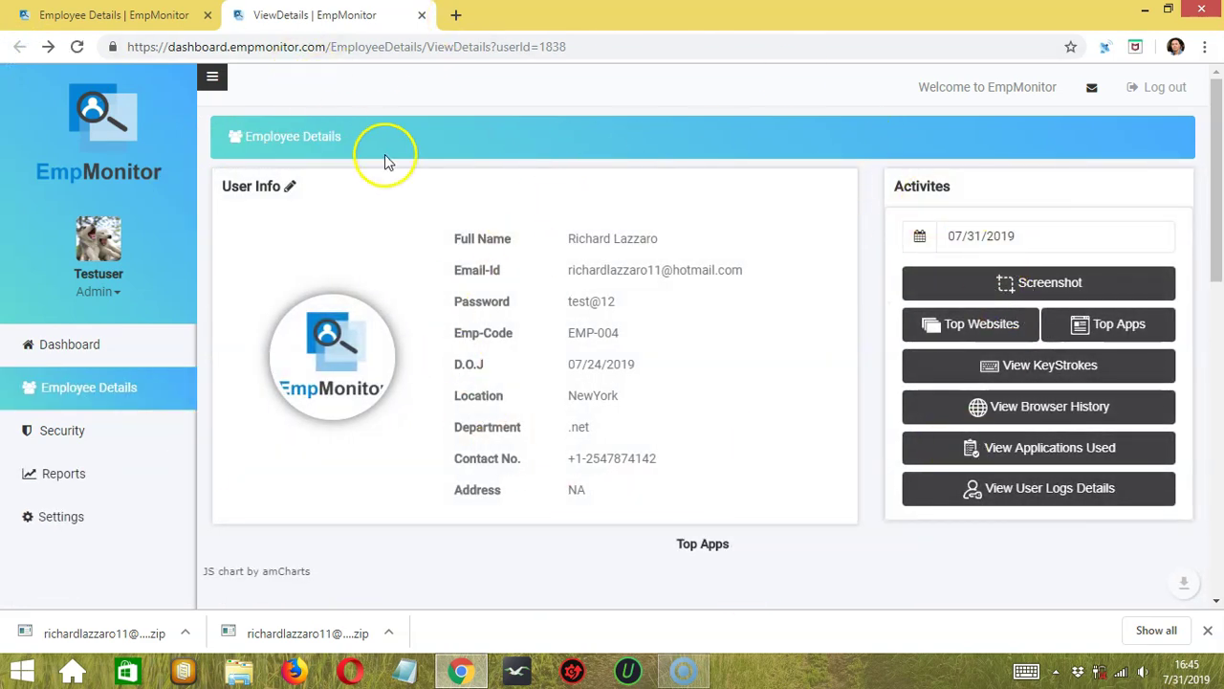
pyautogui.click(422, 15)
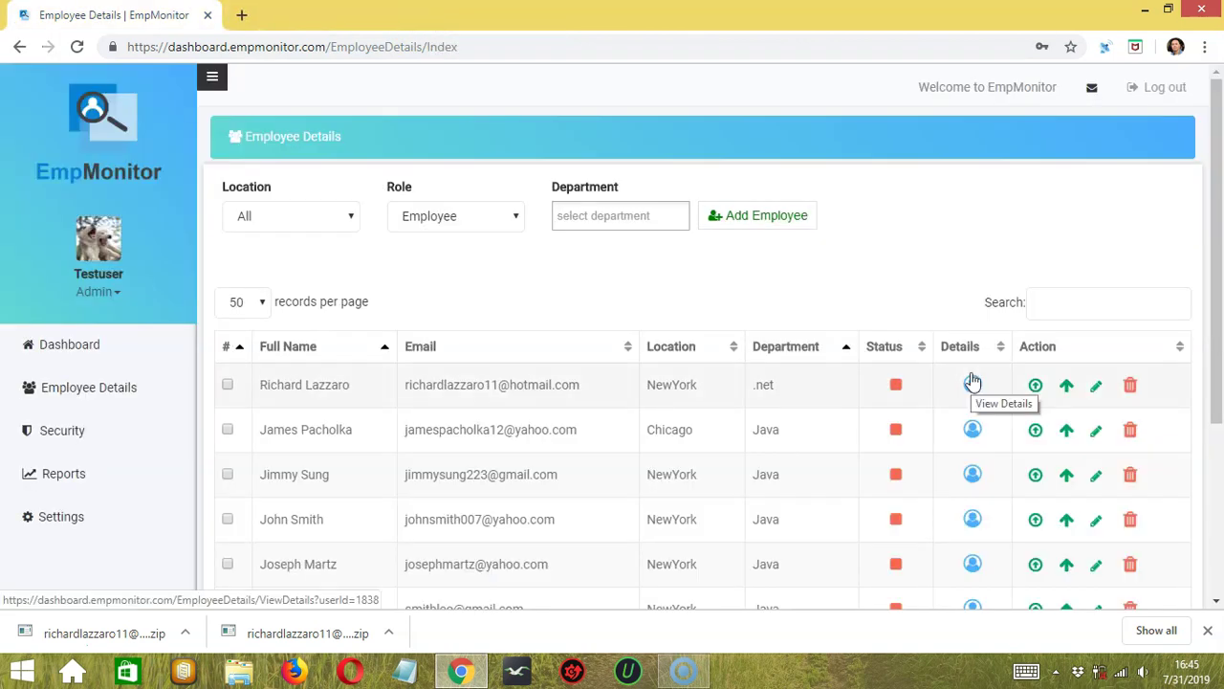
# - View the Assign Employee to Manager dialog and its manager selection for the first listed employee, and close it without assigning
pyautogui.click(1035, 388)
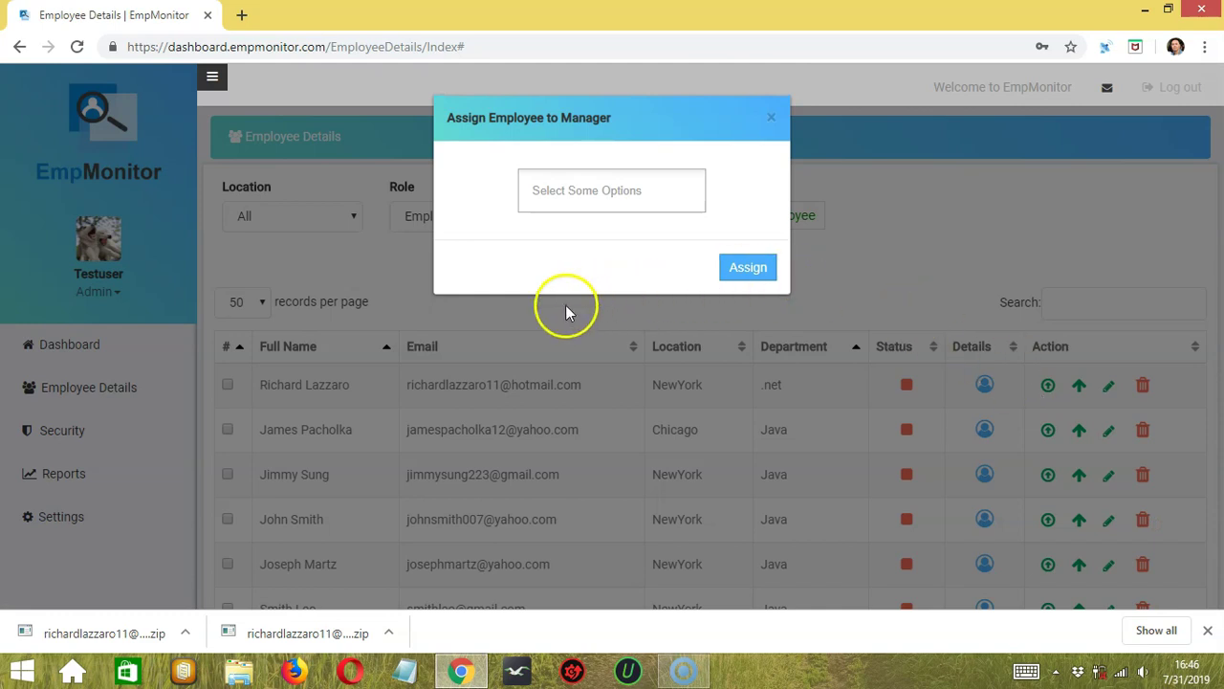
pyautogui.click(623, 189)
pyautogui.click(778, 187)
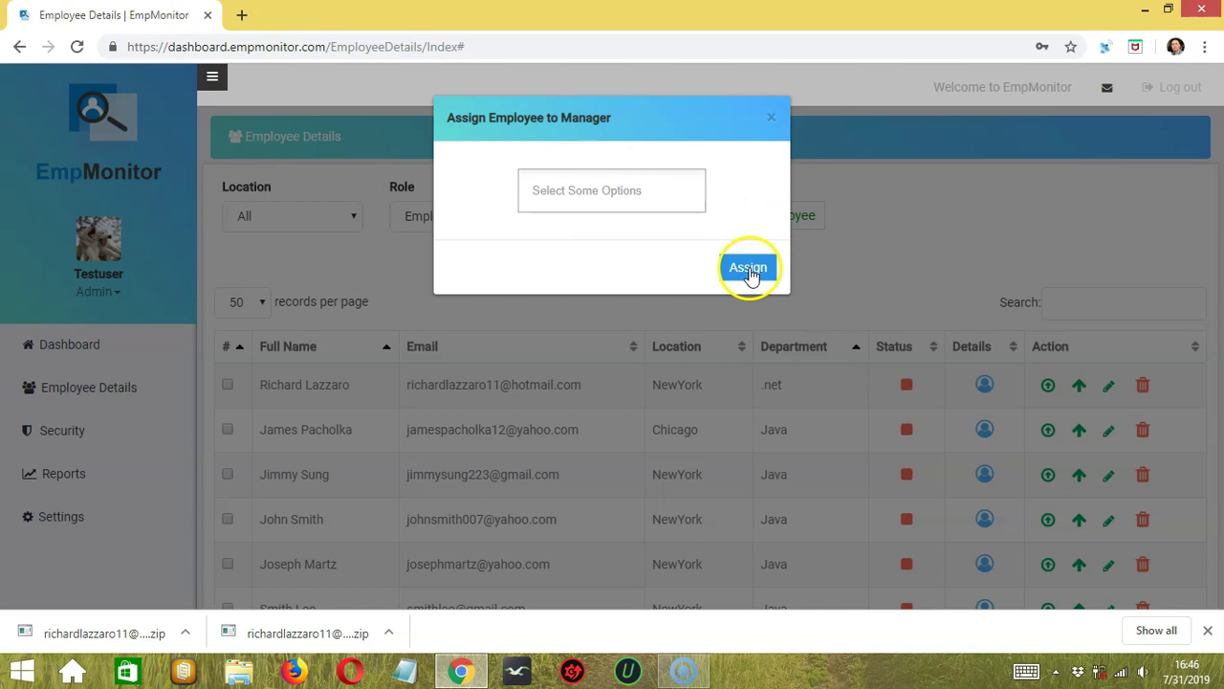
pyautogui.click(771, 118)
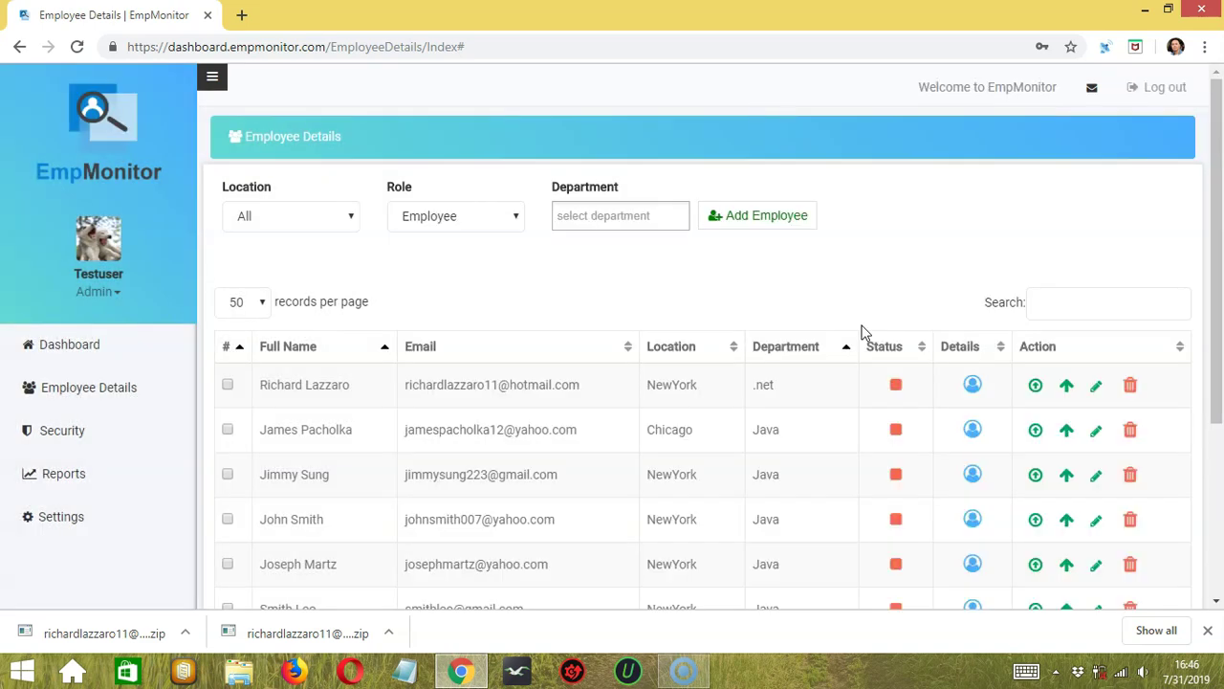
# - View the Edit Employee dialog for the first listed employee and close it without updating
pyautogui.click(1097, 392)
pyautogui.click(723, 244)
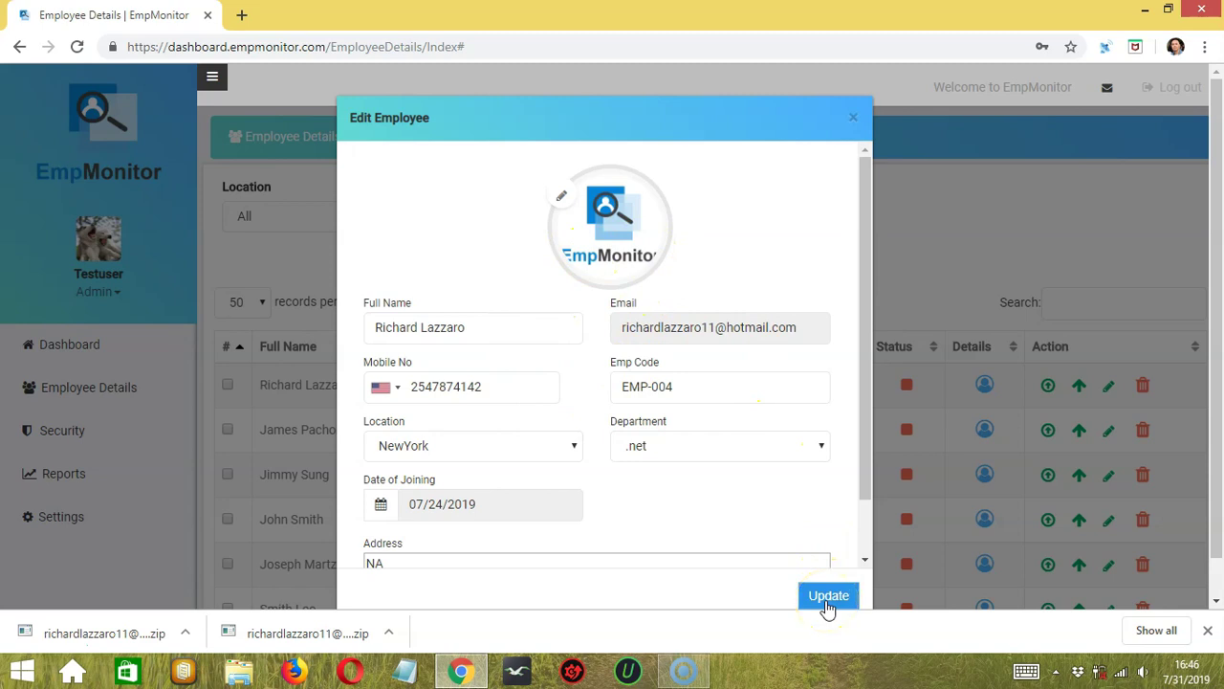
pyautogui.click(853, 118)
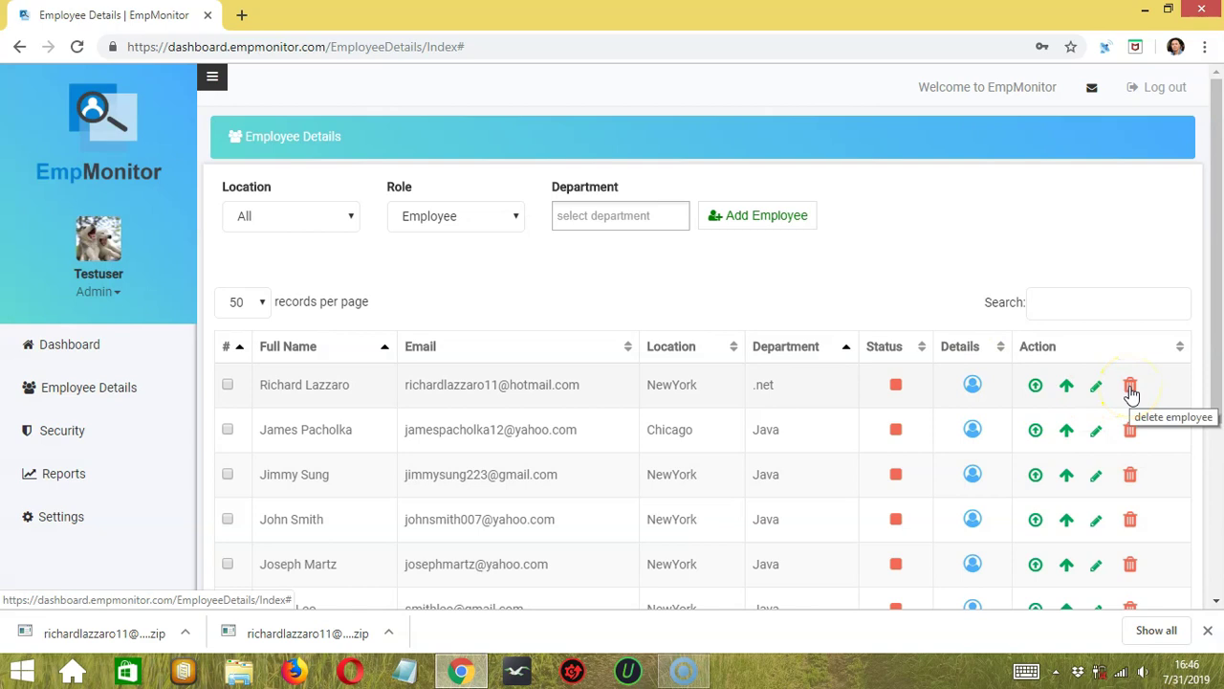
# - Check the records-per-page, Location and Role options without changing them, and filter the employee list by the Java department
pyautogui.click(254, 304)
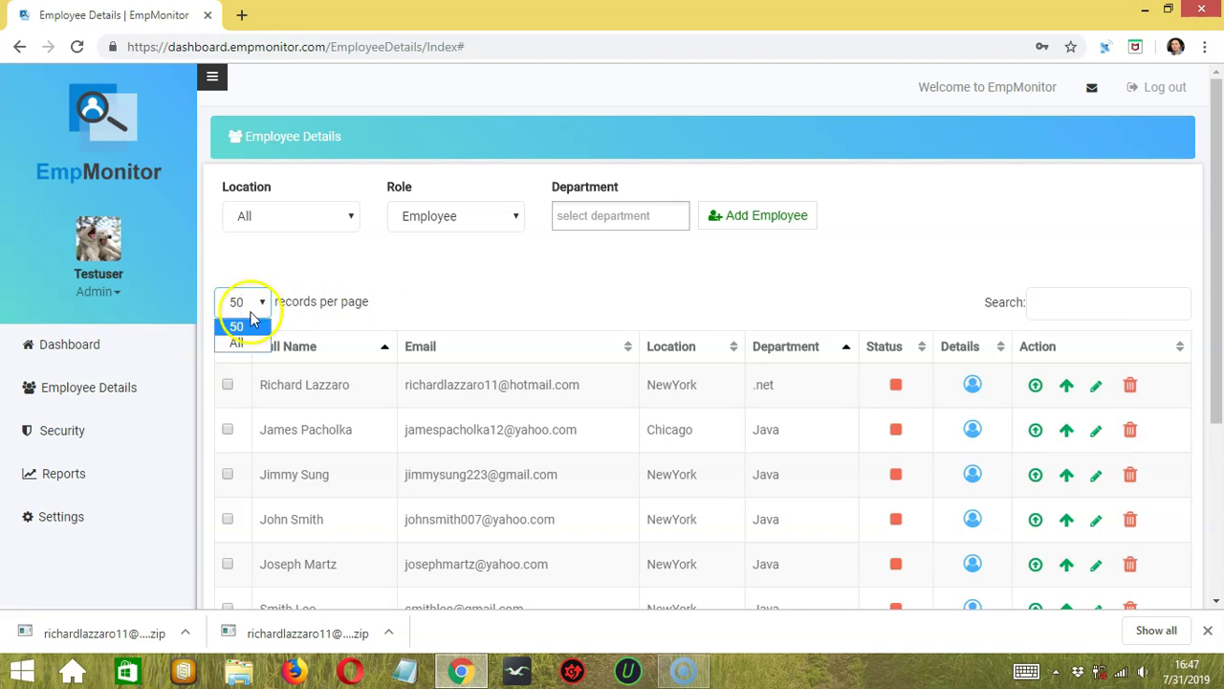
pyautogui.click(291, 315)
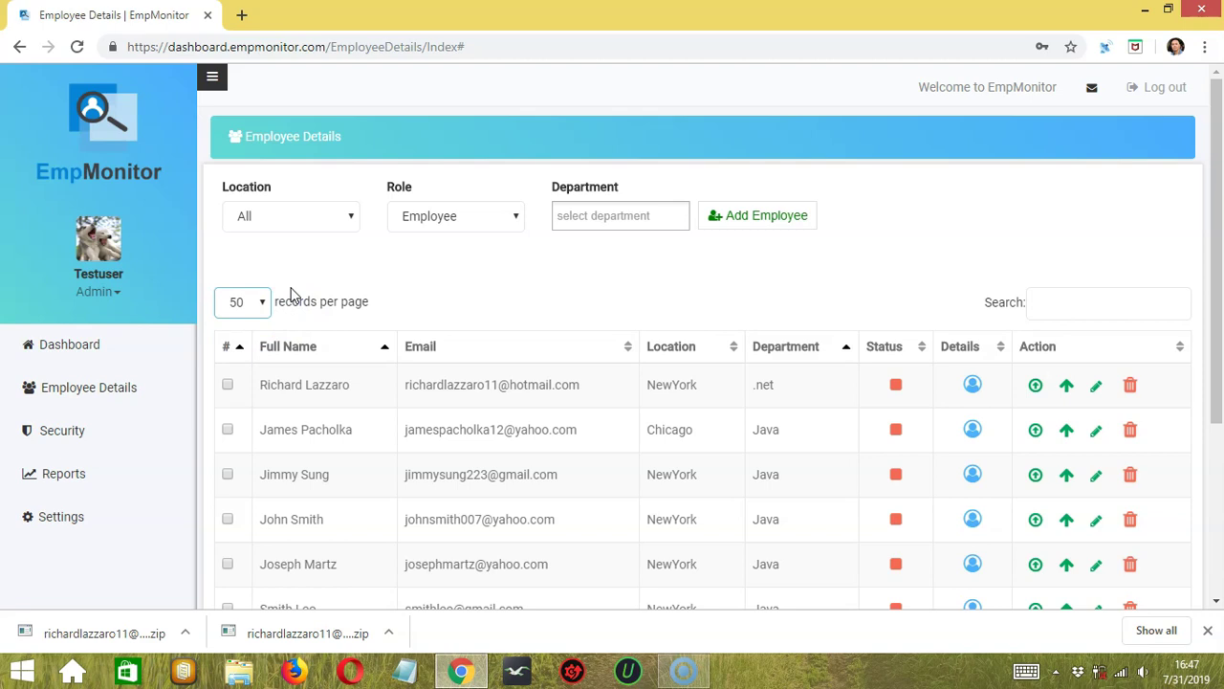
pyautogui.click(299, 222)
pyautogui.click(348, 228)
pyautogui.click(440, 230)
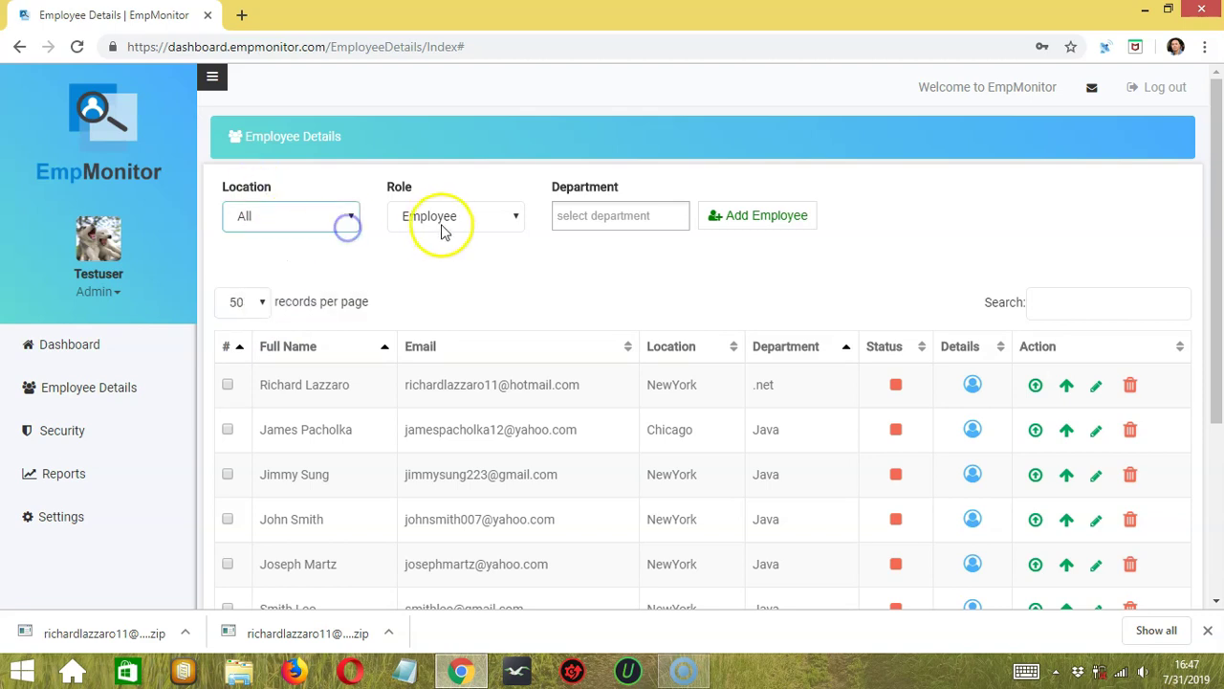
pyautogui.click(441, 223)
pyautogui.click(596, 220)
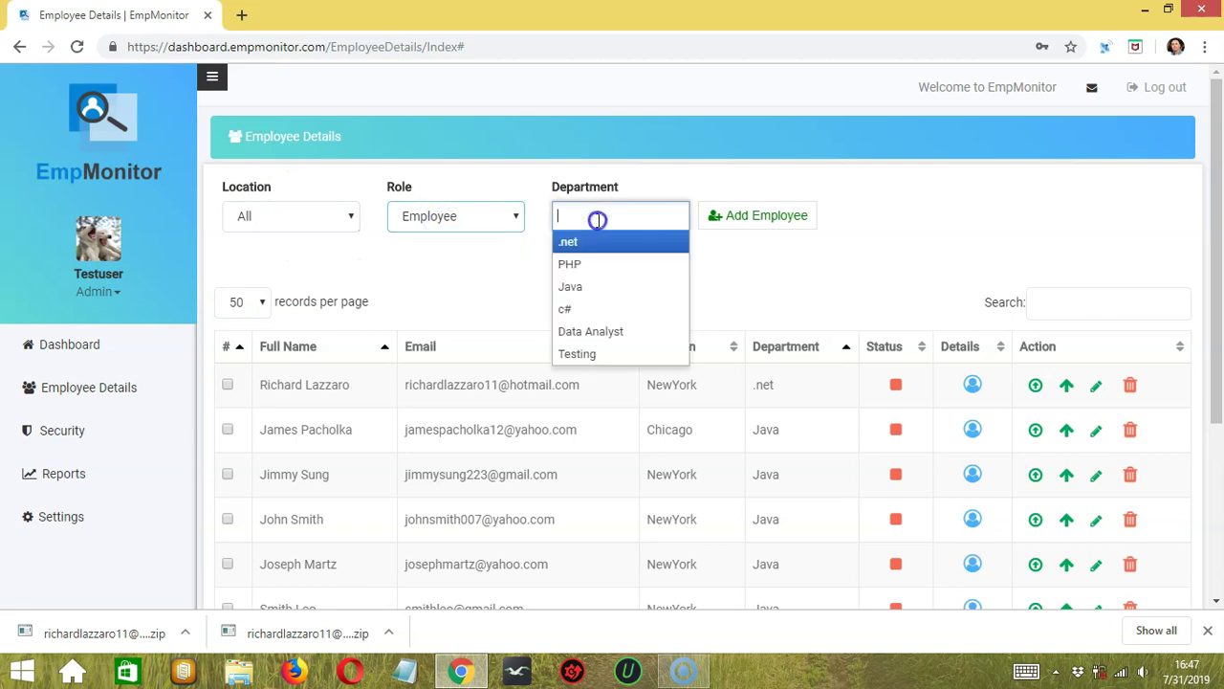
pyautogui.click(610, 289)
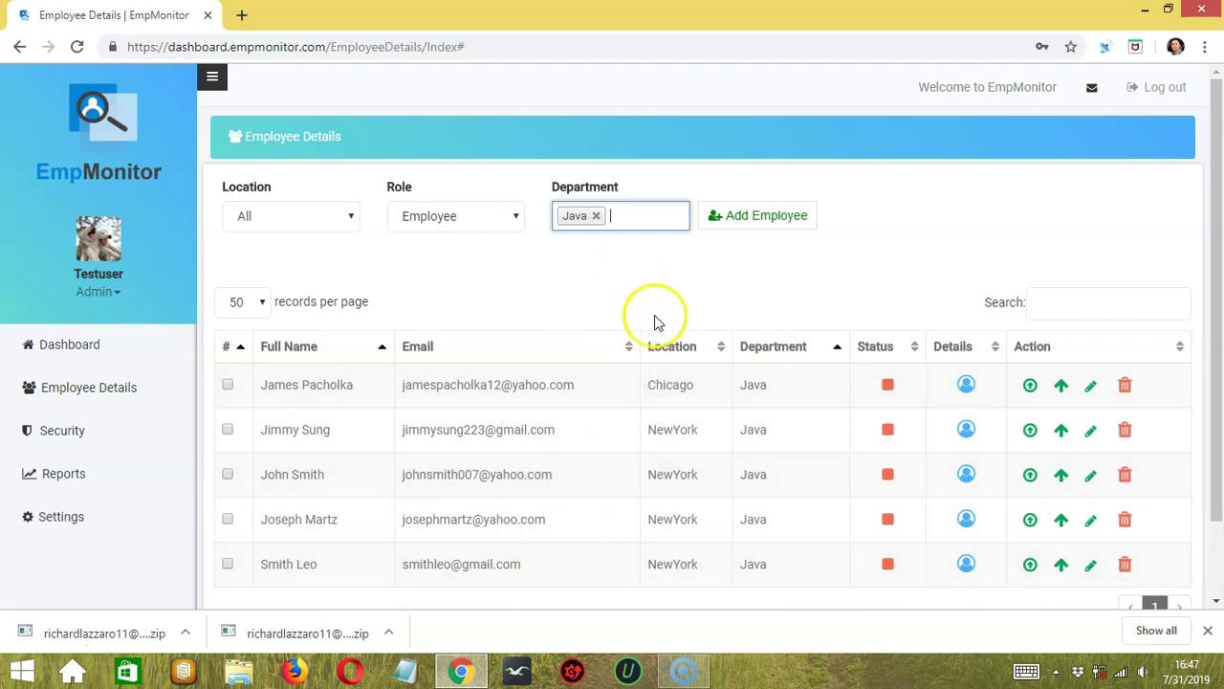
# - Start a new employee record, enter the employee's full name and set the location to NewYork
pyautogui.click(764, 230)
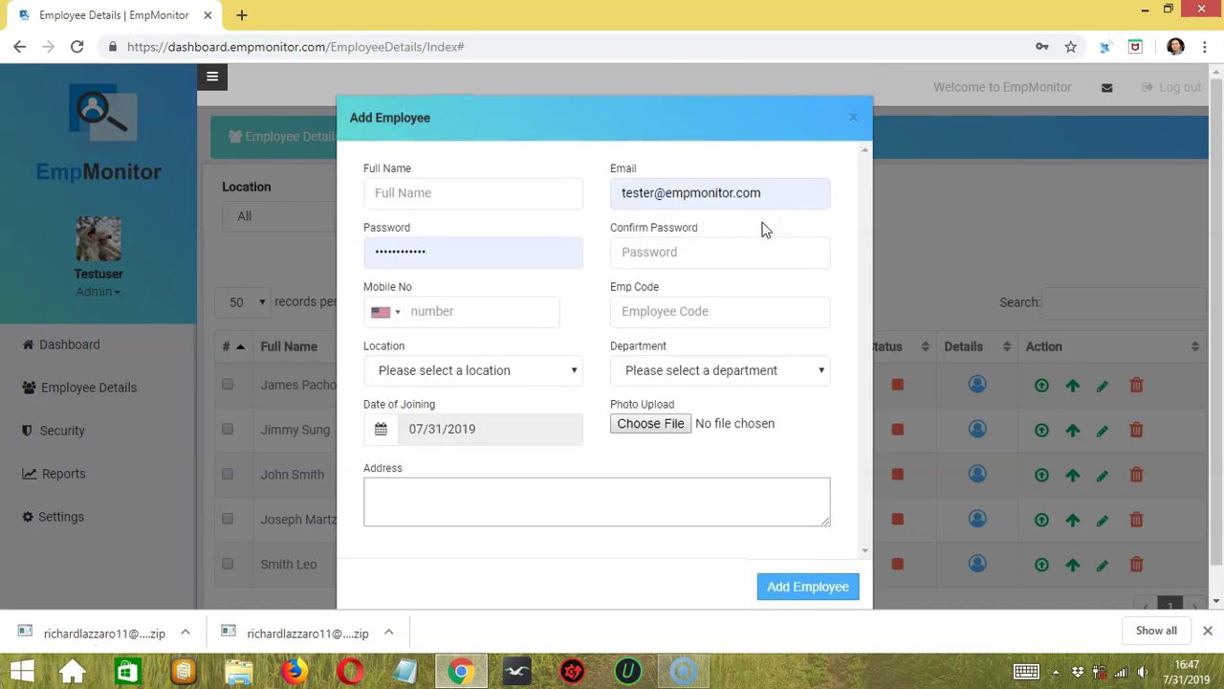
pyautogui.click(494, 191)
pyautogui.write('Bruce Wayne')
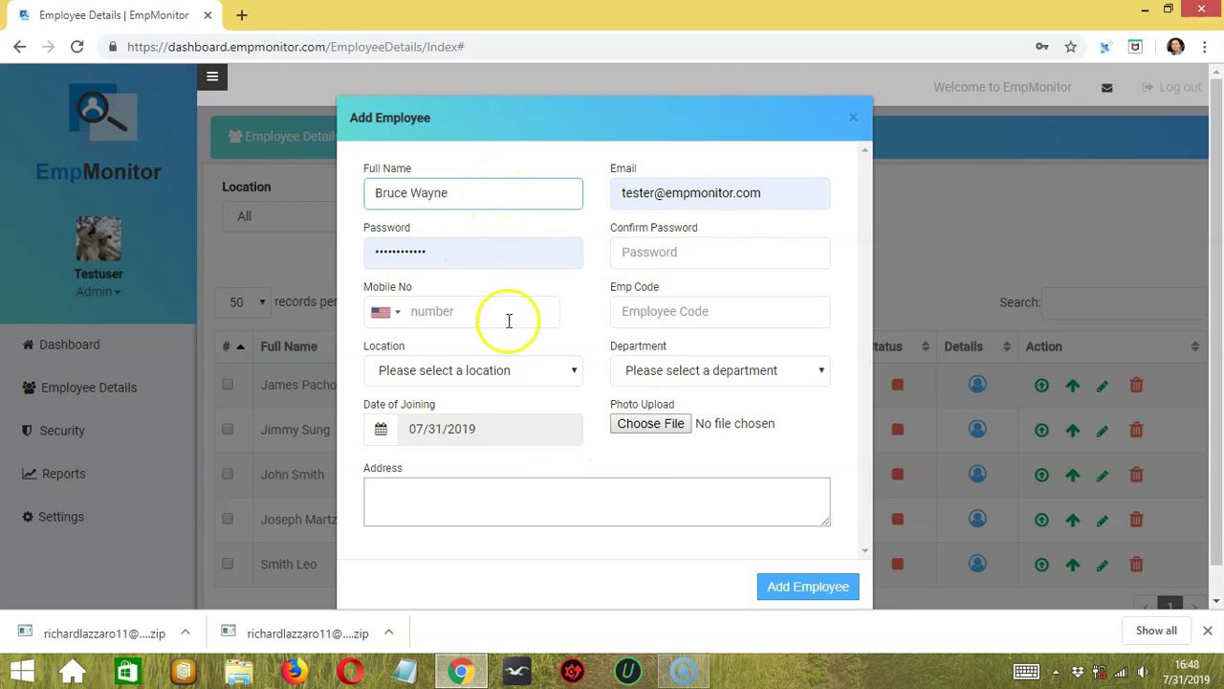
pyautogui.click(485, 375)
pyautogui.click(473, 411)
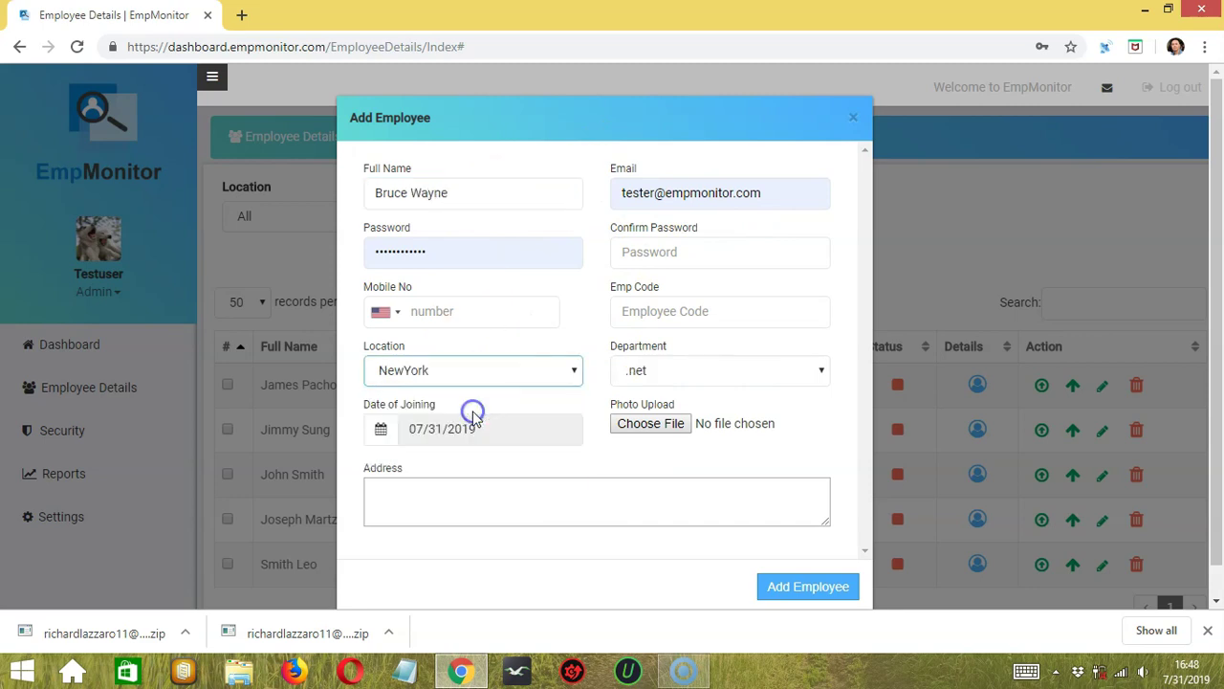
# - Go through the confirm password, employee code and address fields without filling them, and submit the new employee form
pyautogui.click(697, 253)
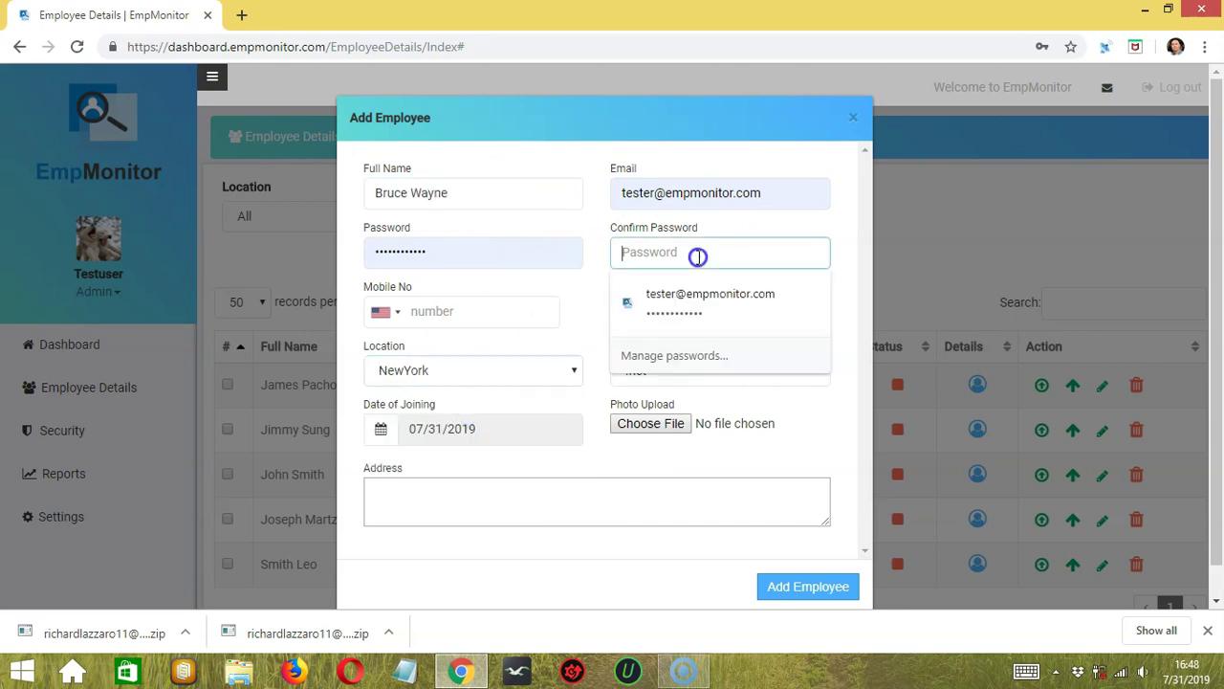
pyautogui.click(576, 294)
pyautogui.click(675, 308)
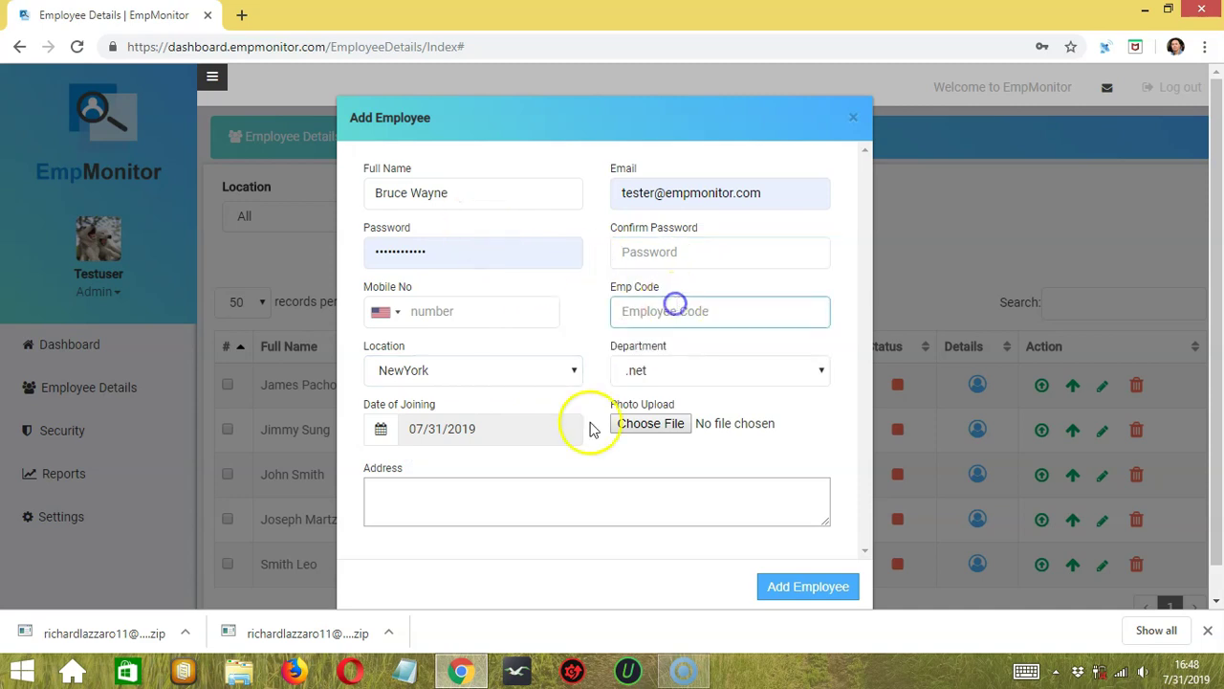
pyautogui.click(550, 515)
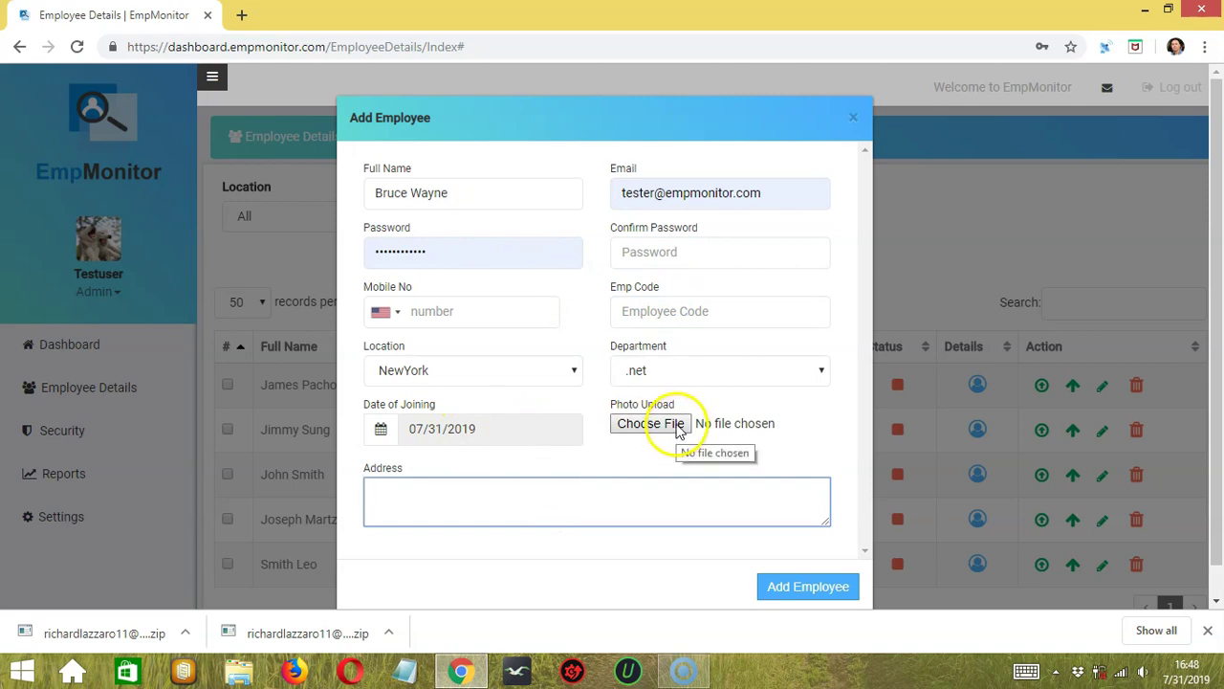
pyautogui.click(801, 593)
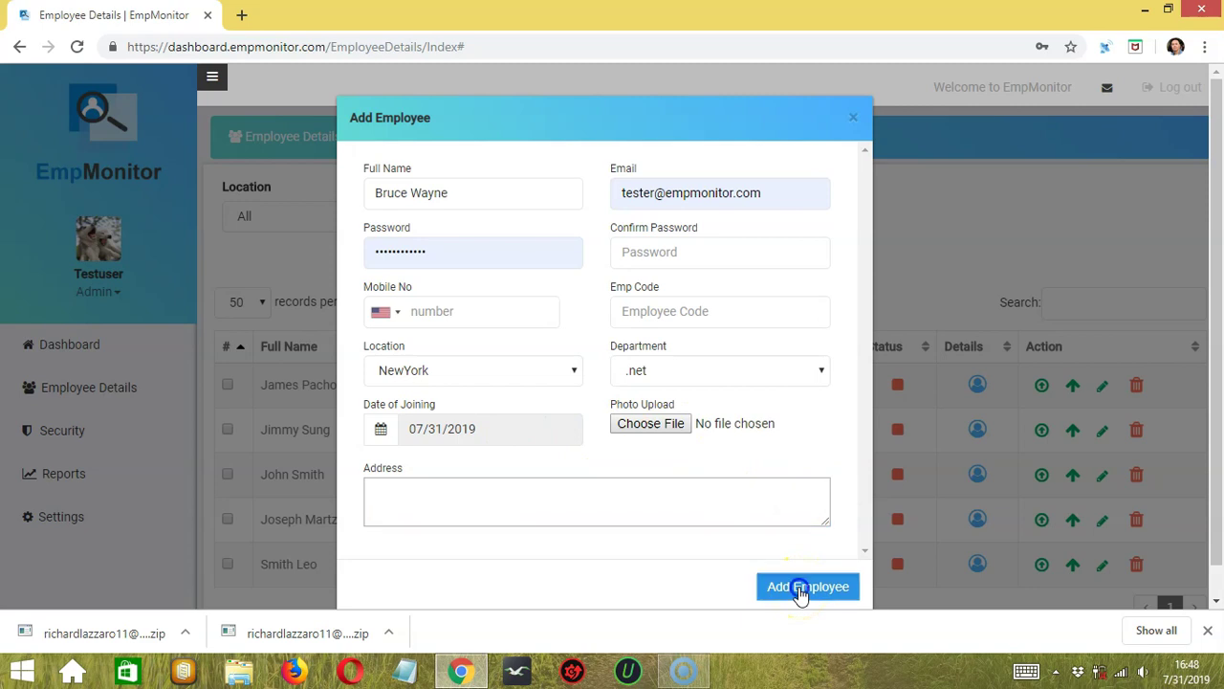